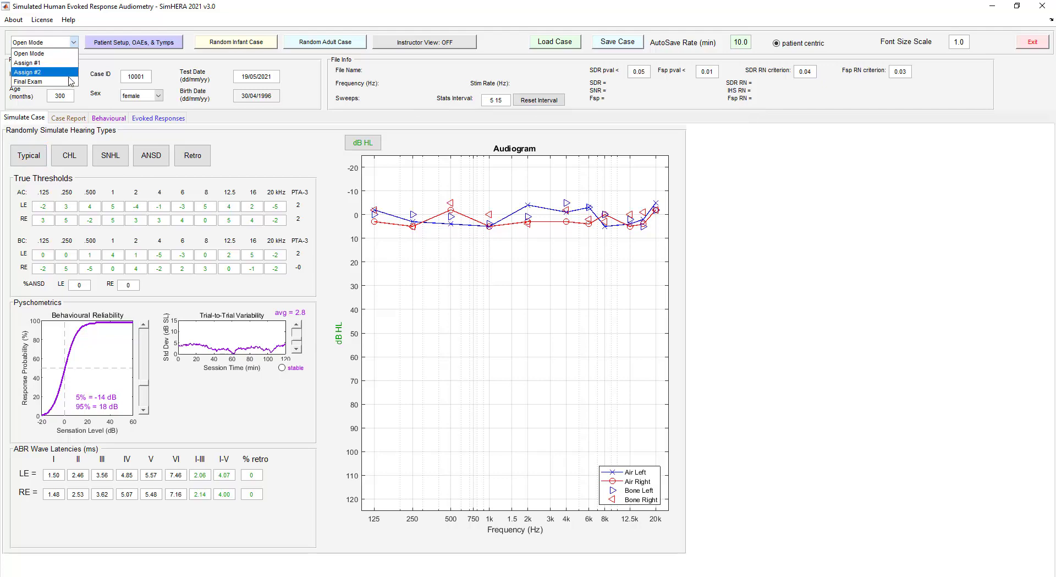
Open the patient setup, enable the 3D head with rotation to inspect it, and turn the 3D head off.
left_click(121, 56)
left_click(126, 45)
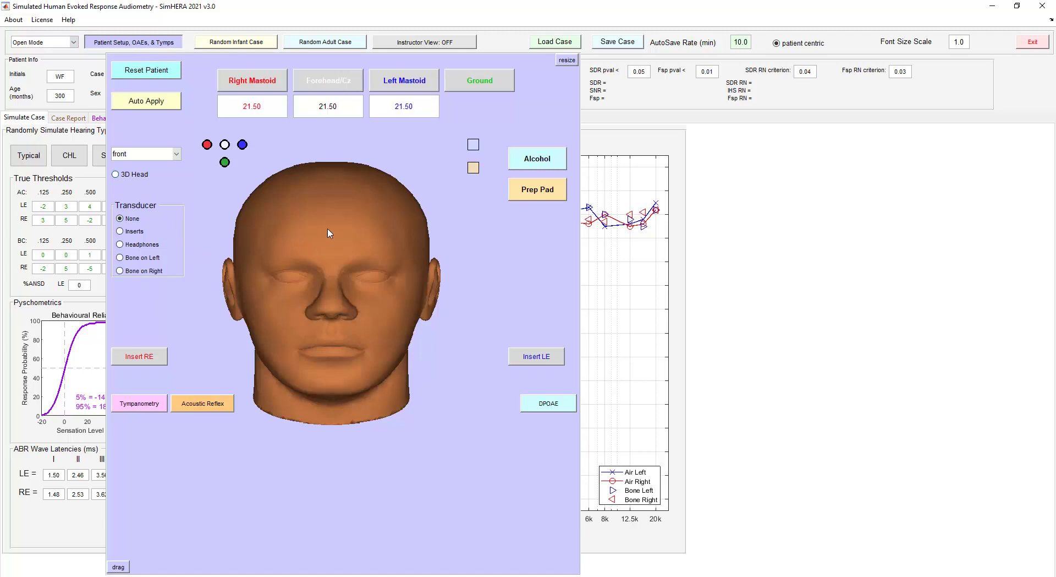
left_click(130, 175)
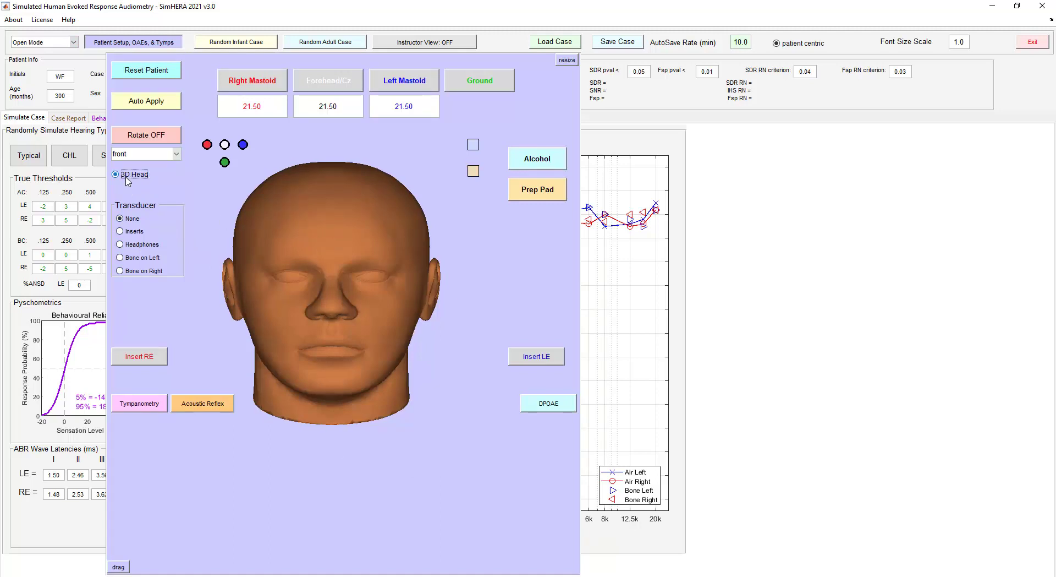
left_click(146, 136)
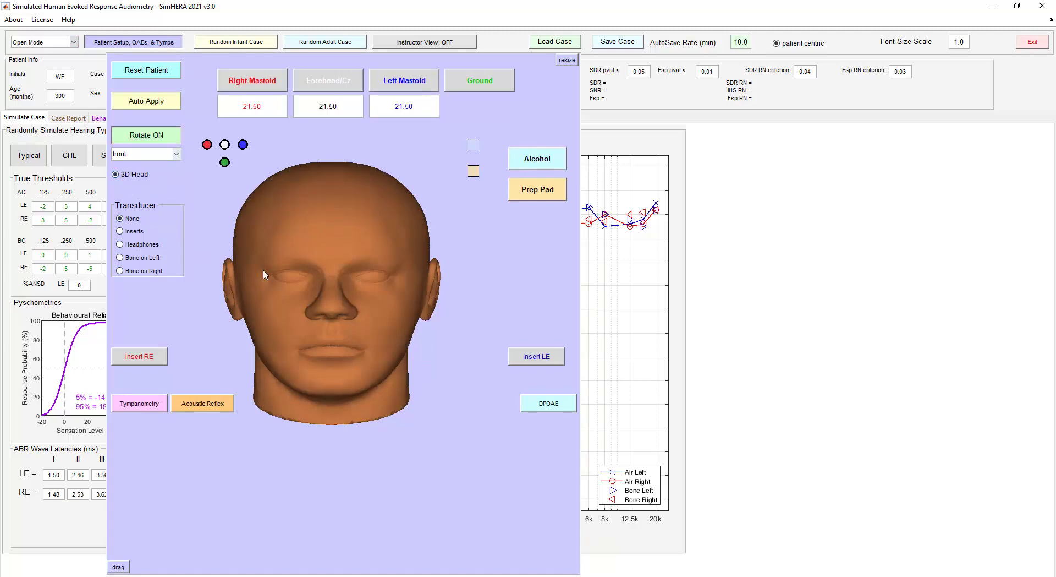
left_click_drag(265, 274, 334, 271)
left_click(124, 176)
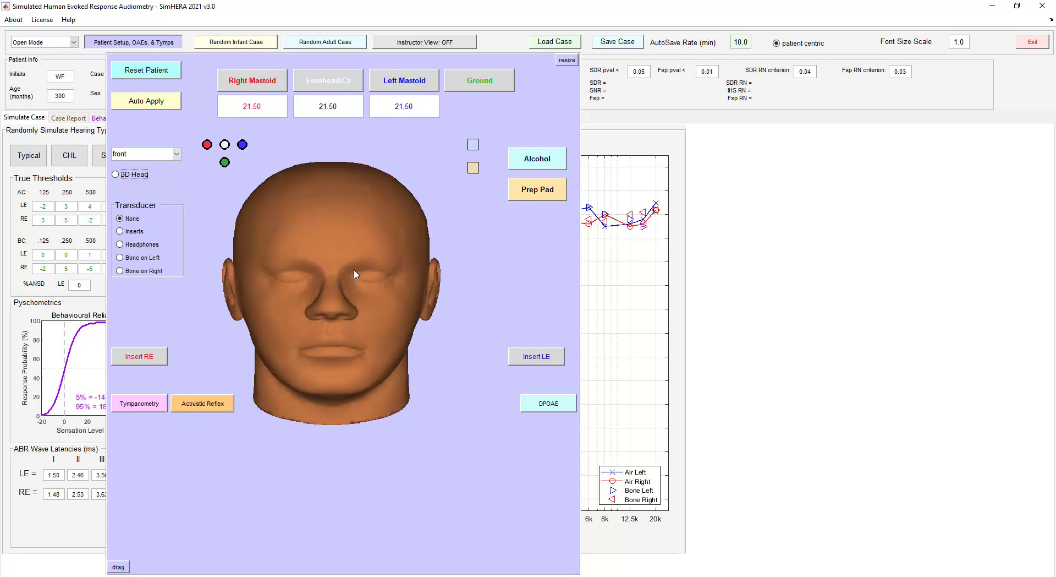
View the patient's head from the left, right, top and back, and return to the front view.
left_click(176, 155)
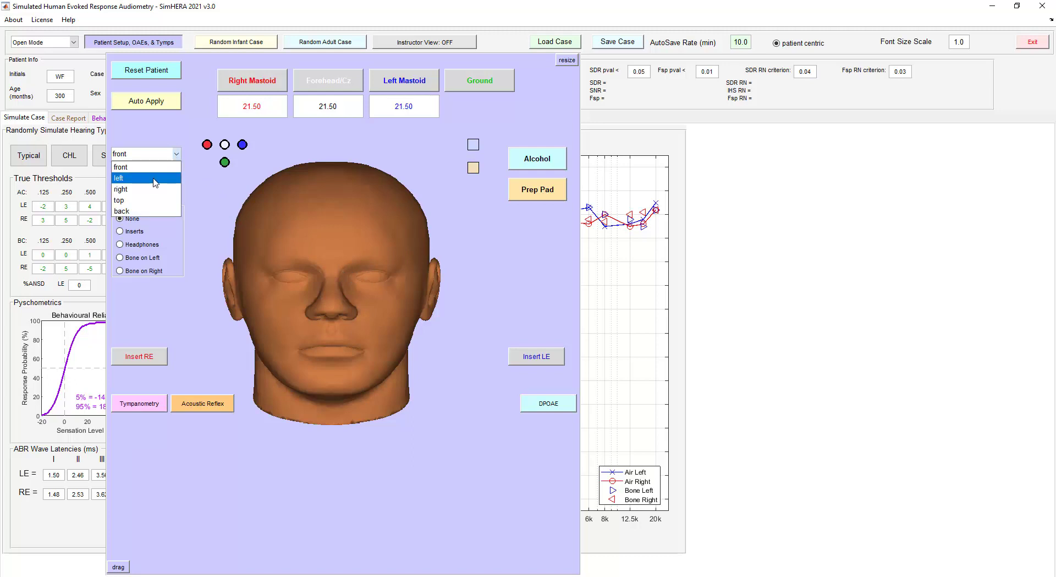
left_click(154, 179)
left_click(176, 154)
left_click(160, 189)
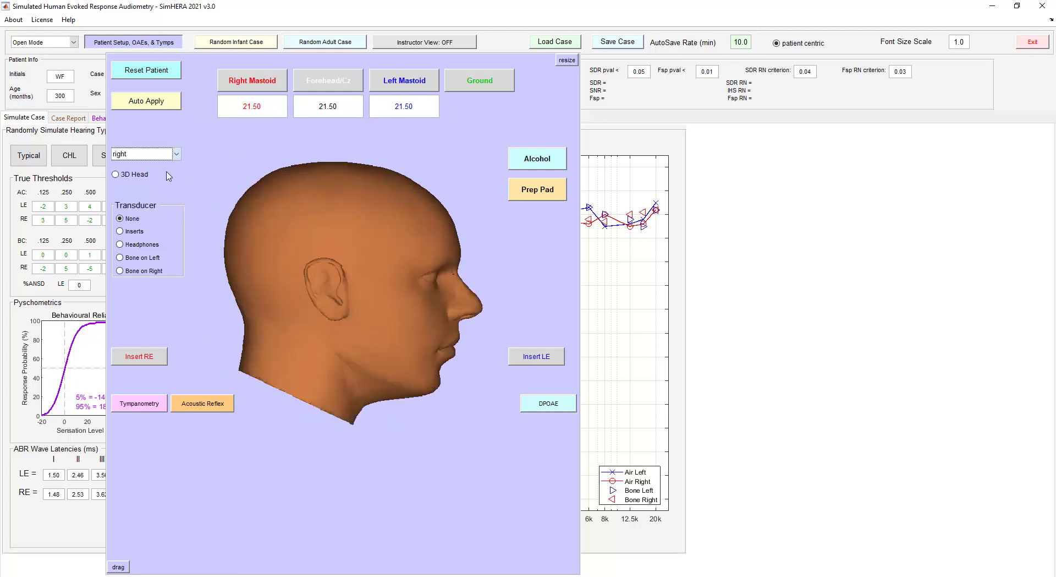
left_click(176, 154)
left_click(163, 200)
left_click(176, 154)
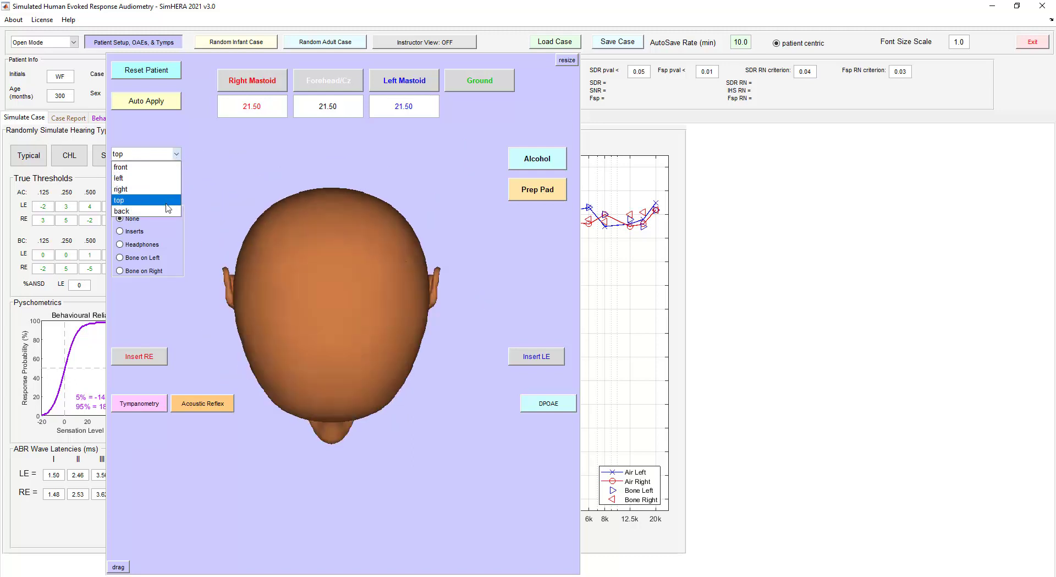
left_click(168, 210)
left_click(176, 154)
left_click(173, 168)
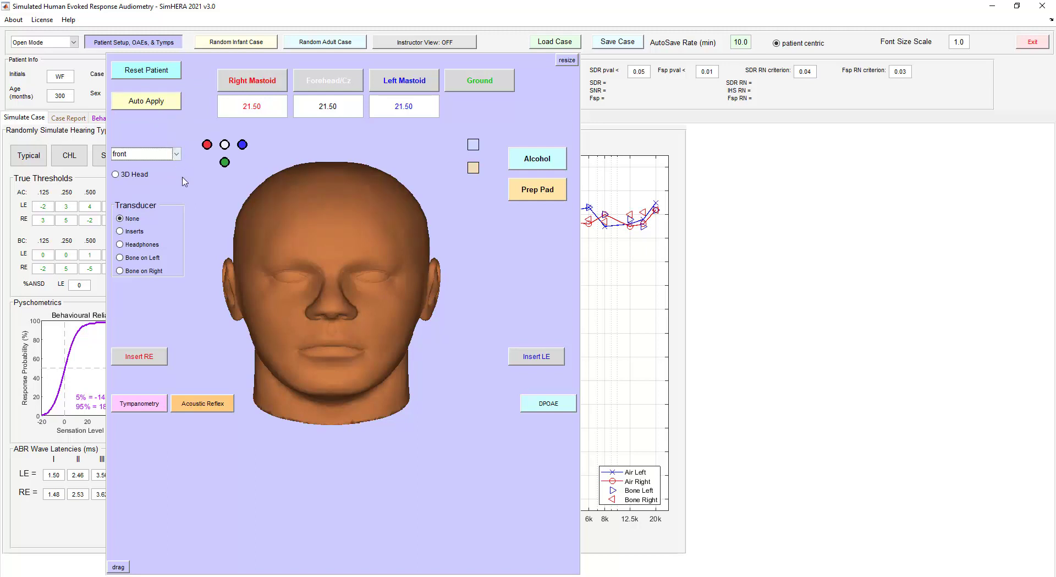
Auto-apply the electrodes and insert earphones to the patient, and start acoustic reflex testing, agreeing to wake the patient.
left_click(150, 102)
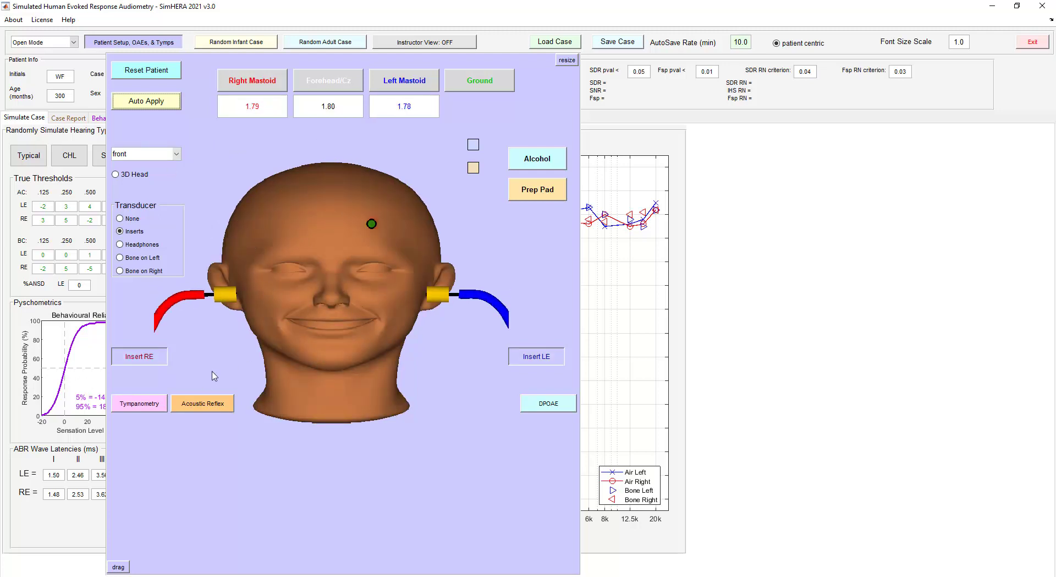
left_click(219, 408)
left_click(510, 249)
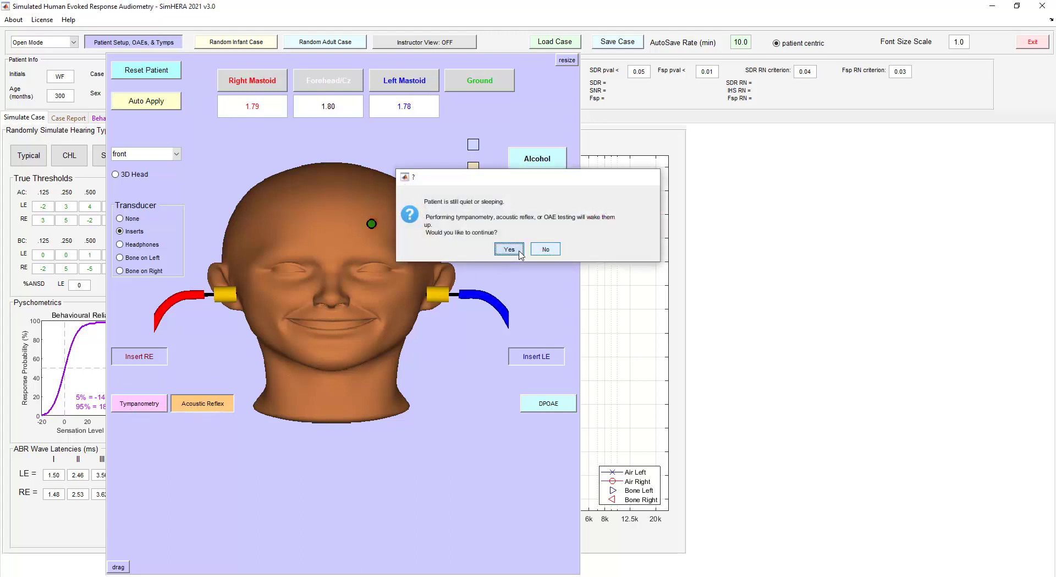
left_click(512, 250)
Look over the tympanometry, acoustic reflex and DPOAE test sections, and close the patient setup.
left_click(147, 403)
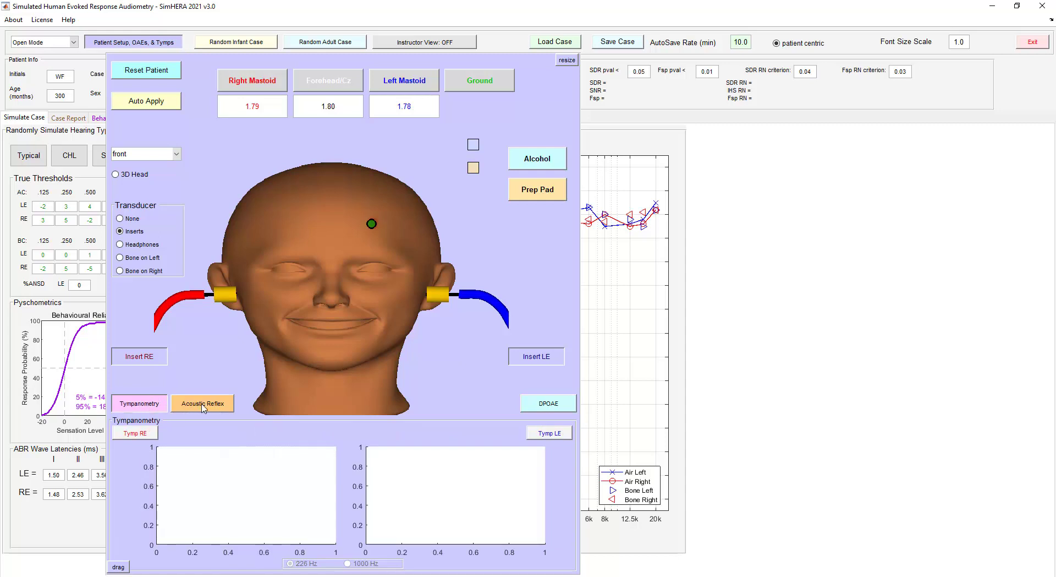
left_click(201, 404)
left_click(548, 405)
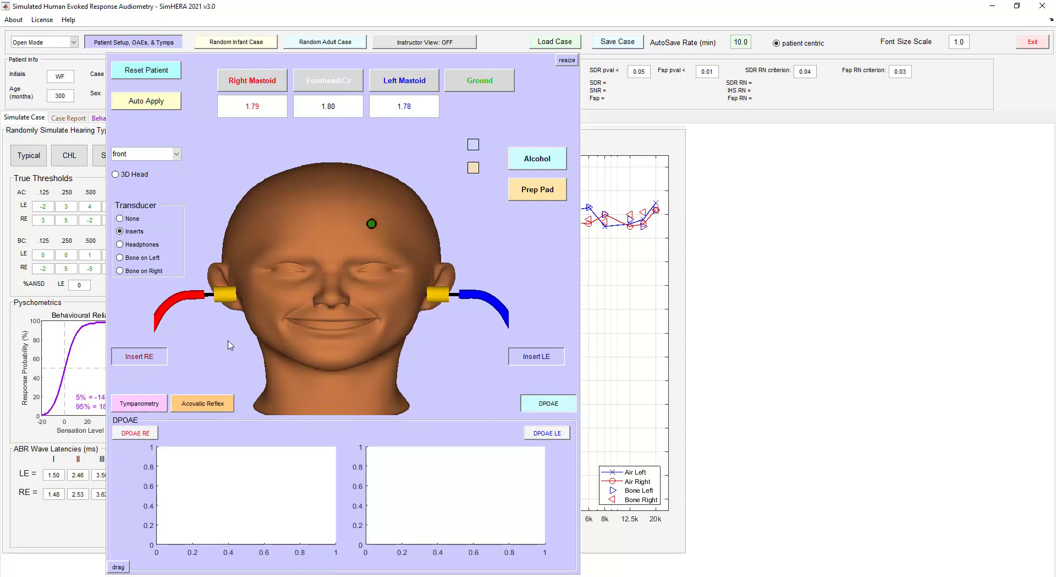
left_click(148, 51)
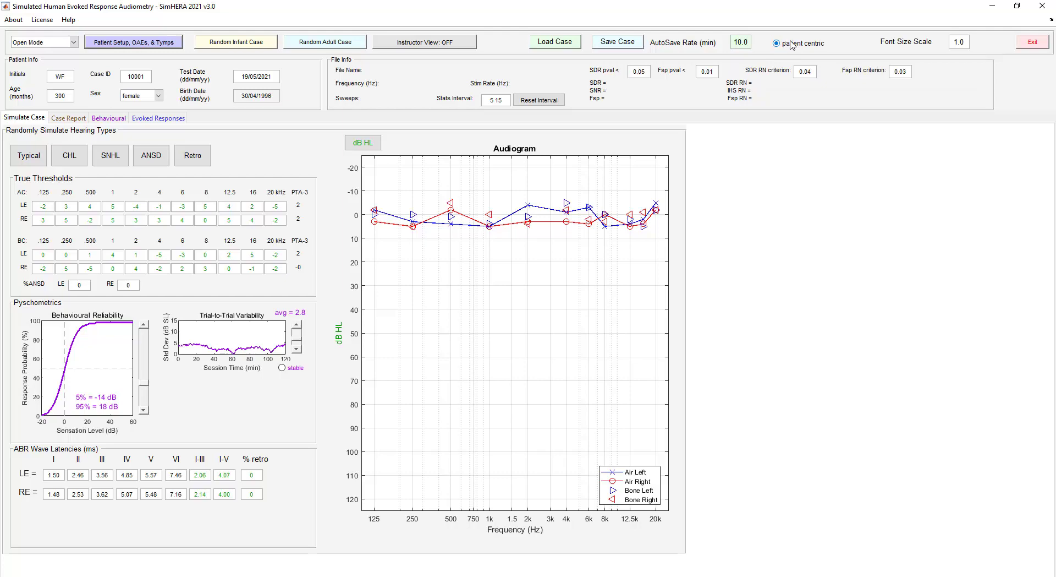
Try the tester centric layout on the evoked responses page, restore patient centric, and check the behavioural page.
left_click(164, 118)
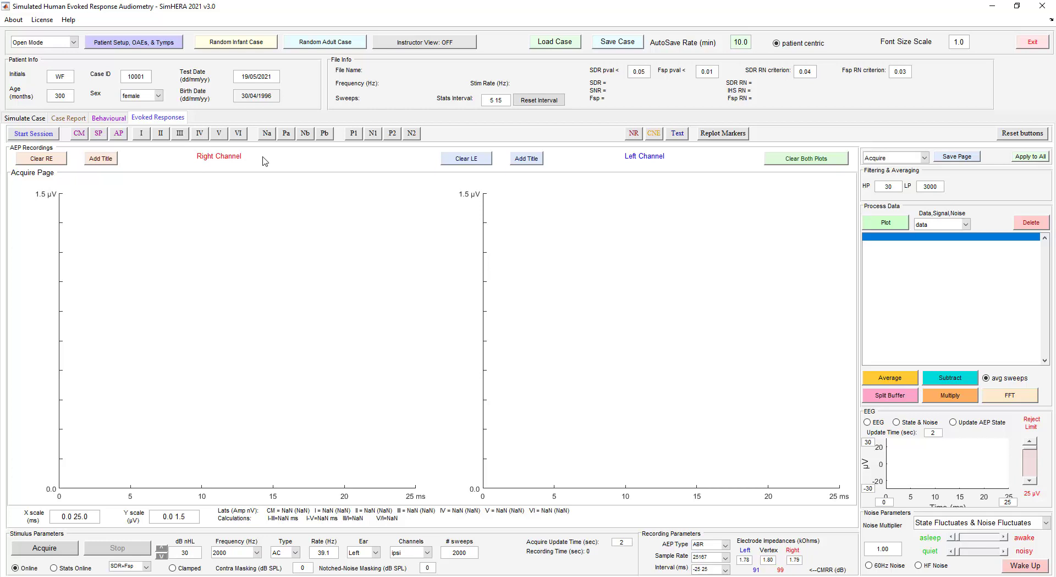
left_click(778, 47)
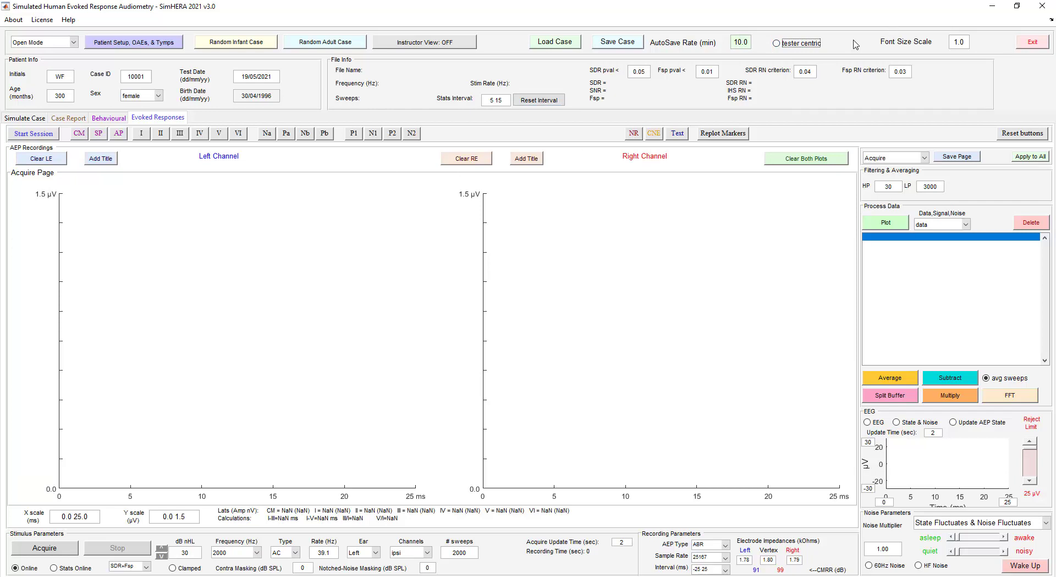
left_click(783, 46)
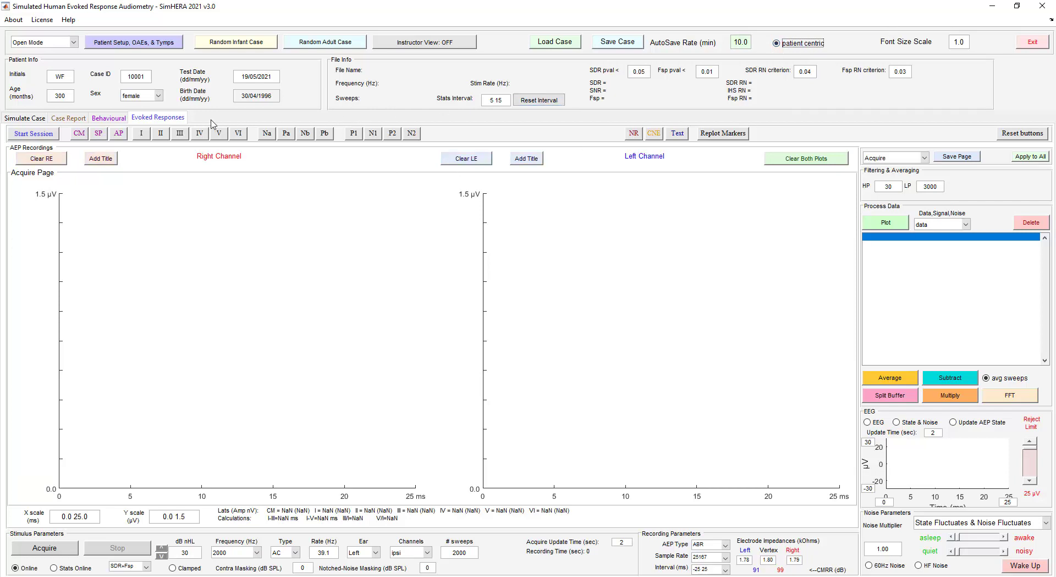
left_click(107, 118)
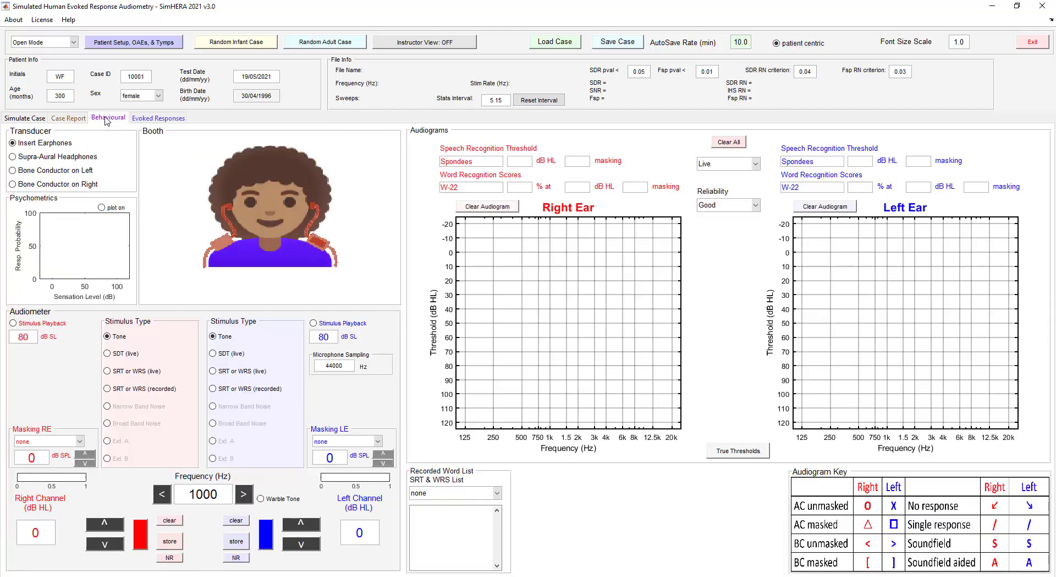
left_click(150, 118)
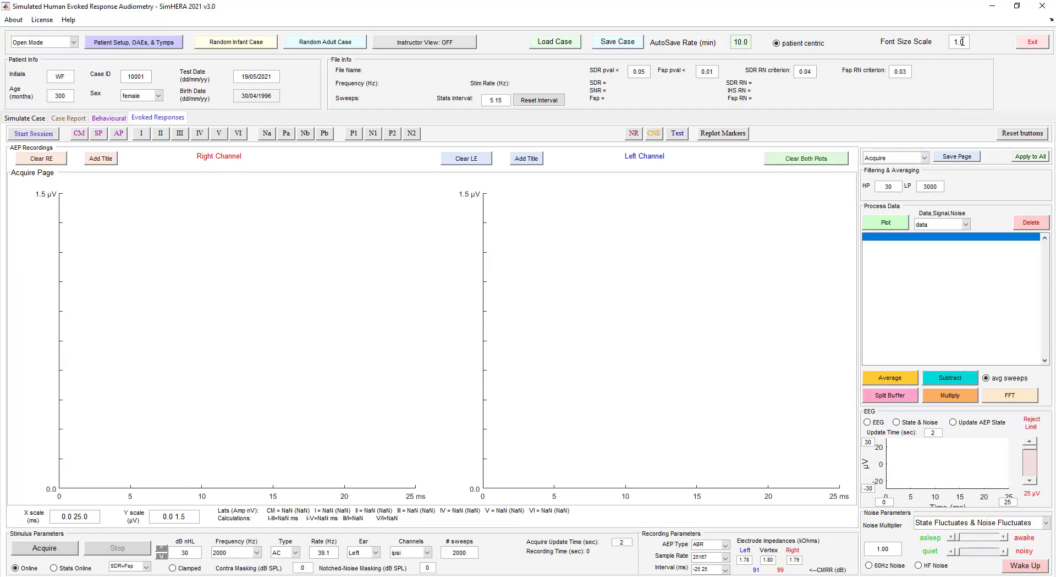
Try a font size scale of 1.5, and restore the original text size with 1/1.5, leaving the scale at 1.
left_click_drag(958, 42, 971, 41)
type("1.2.5")
key("Return")
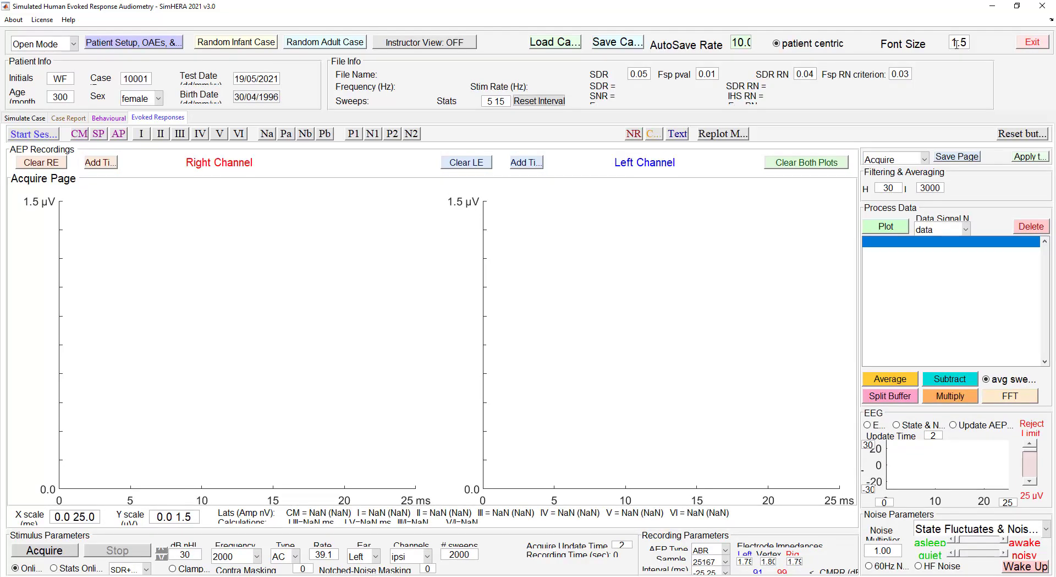
type("1/")
key("Return")
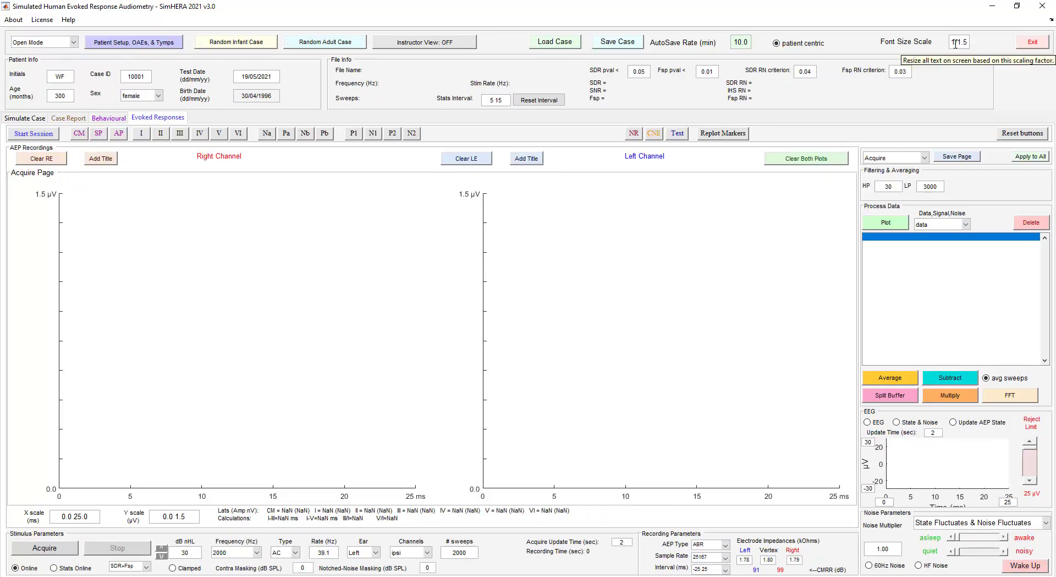
left_click_drag(969, 42, 934, 31)
type("1")
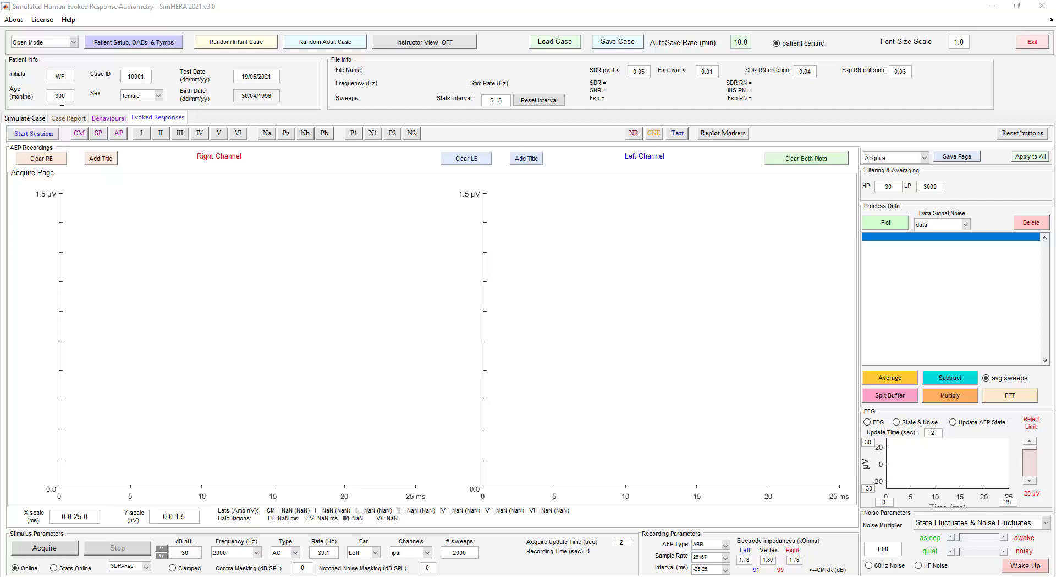
left_click(159, 96)
left_click(169, 83)
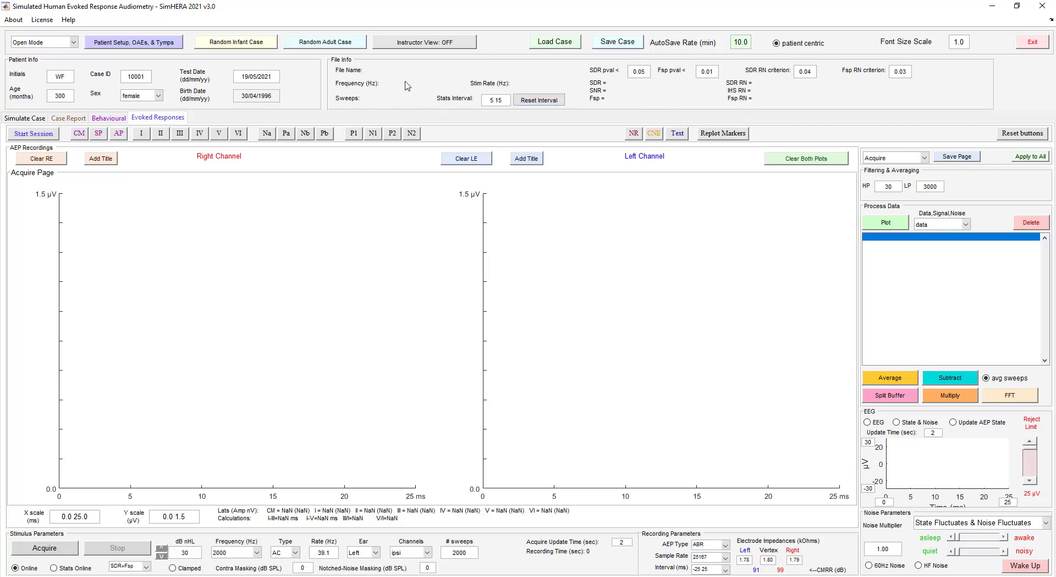
Try high and low behavioural reliability for the simulated case, and leave the curve at 5% = -7 dB and 95% = 7 dB.
left_click(13, 118)
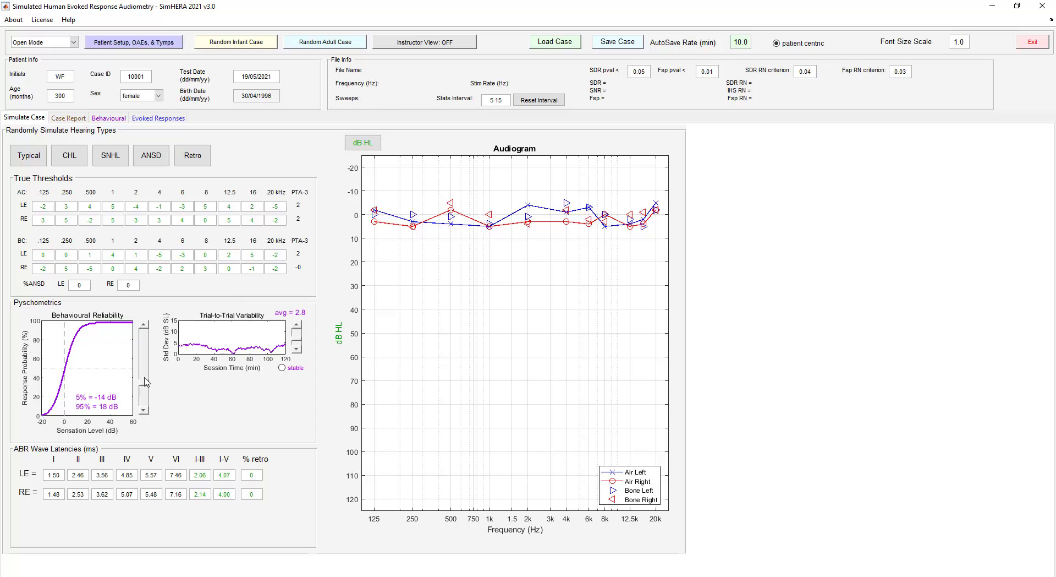
left_click_drag(147, 385, 149, 333)
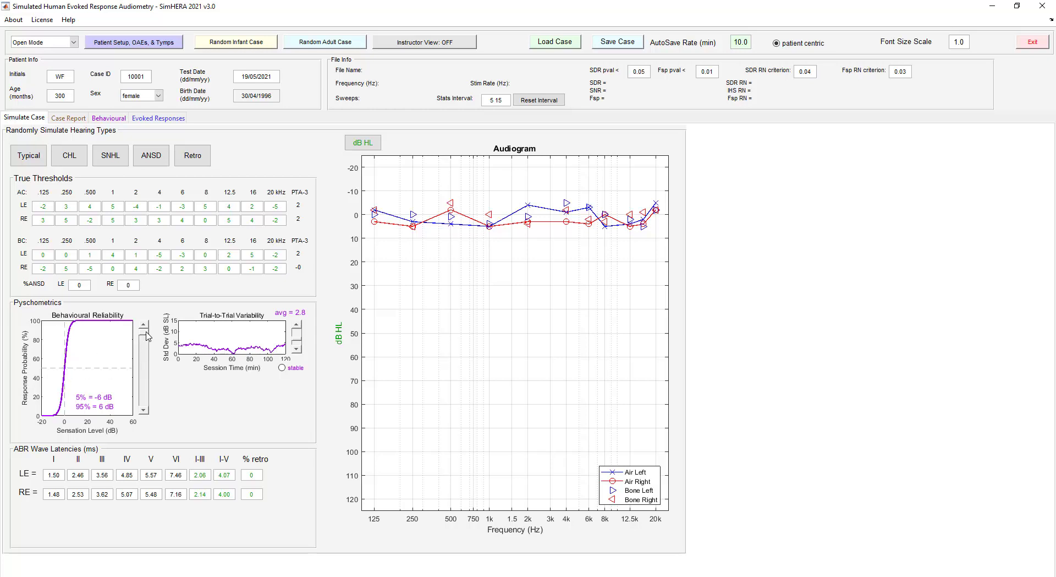
left_click_drag(148, 338, 150, 423)
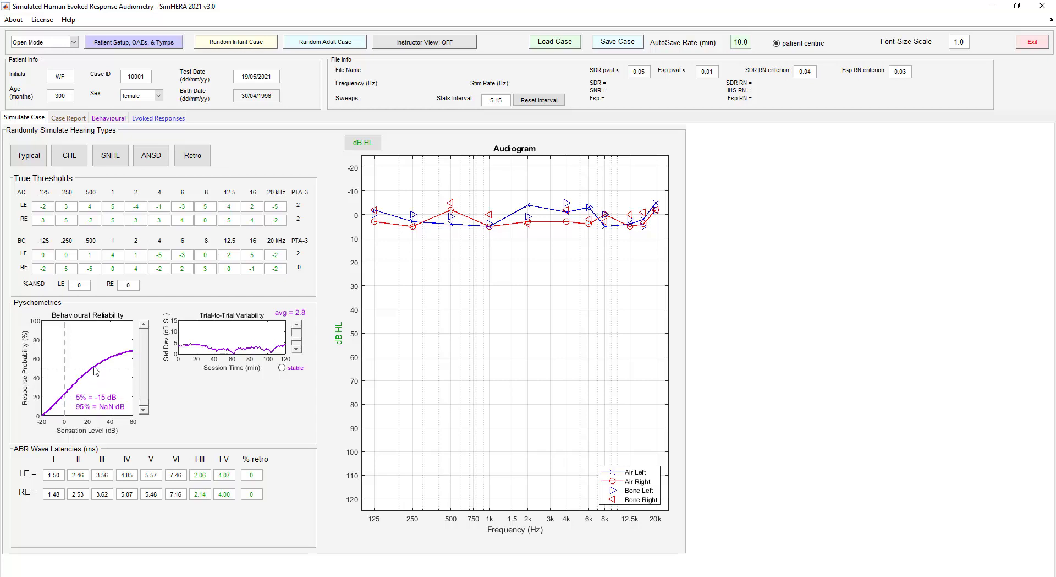
left_click_drag(147, 408, 146, 351)
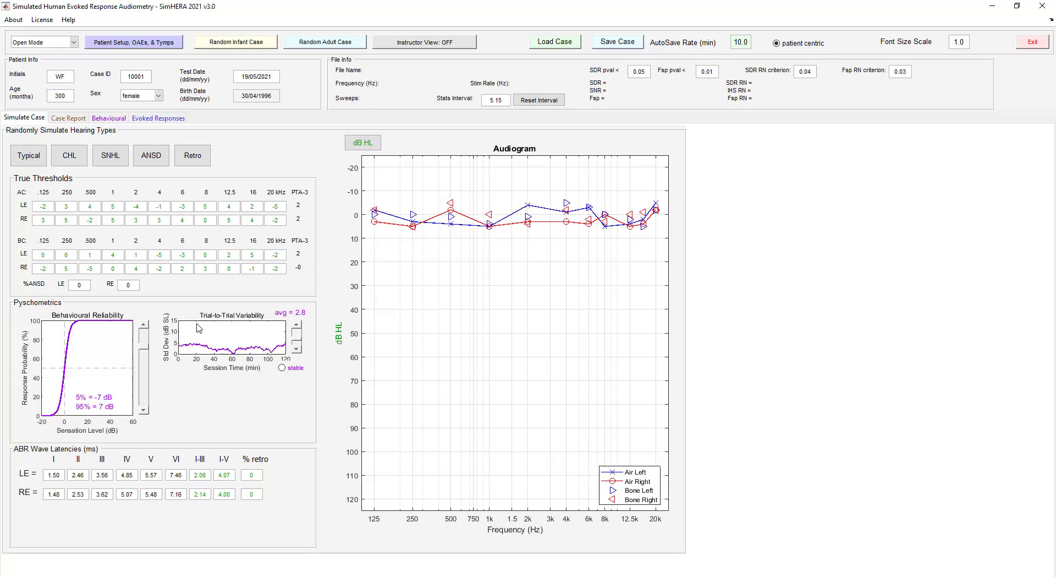
Try stable and high trial-to-trial variability, and leave it non-stable at a low level averaging 2.1.
left_click(282, 368)
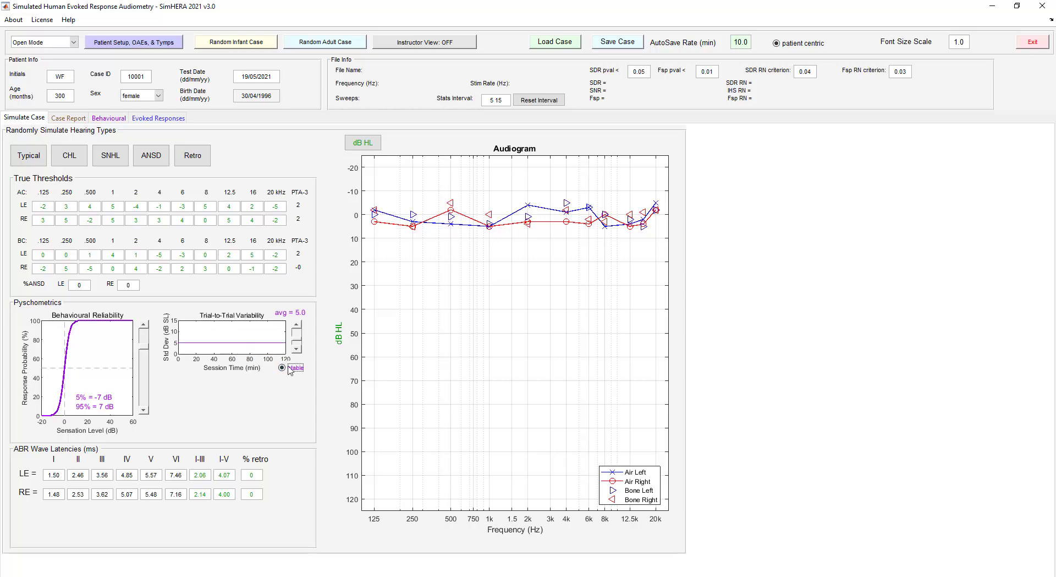
left_click(283, 367)
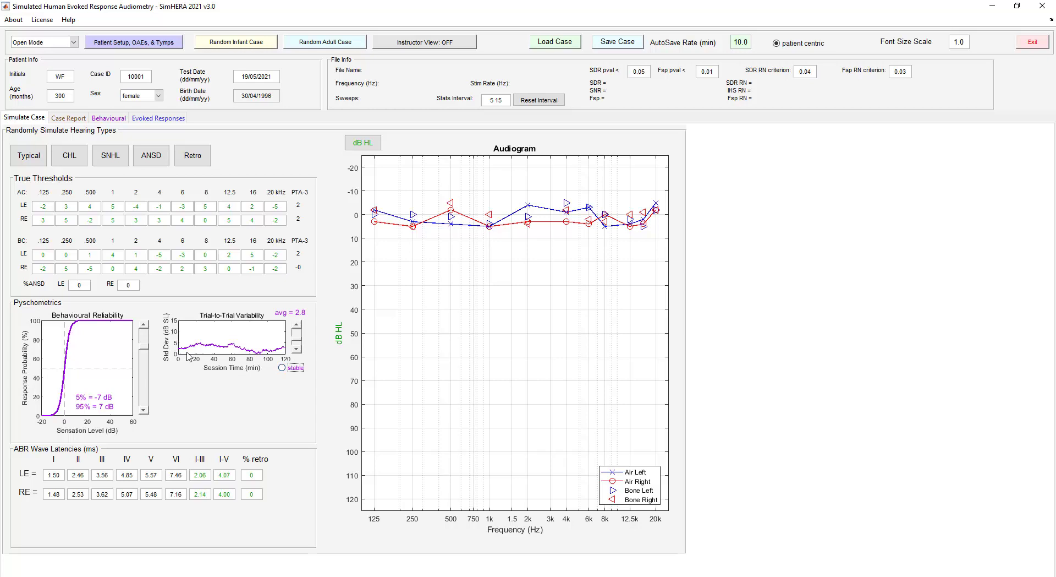
left_click(300, 336)
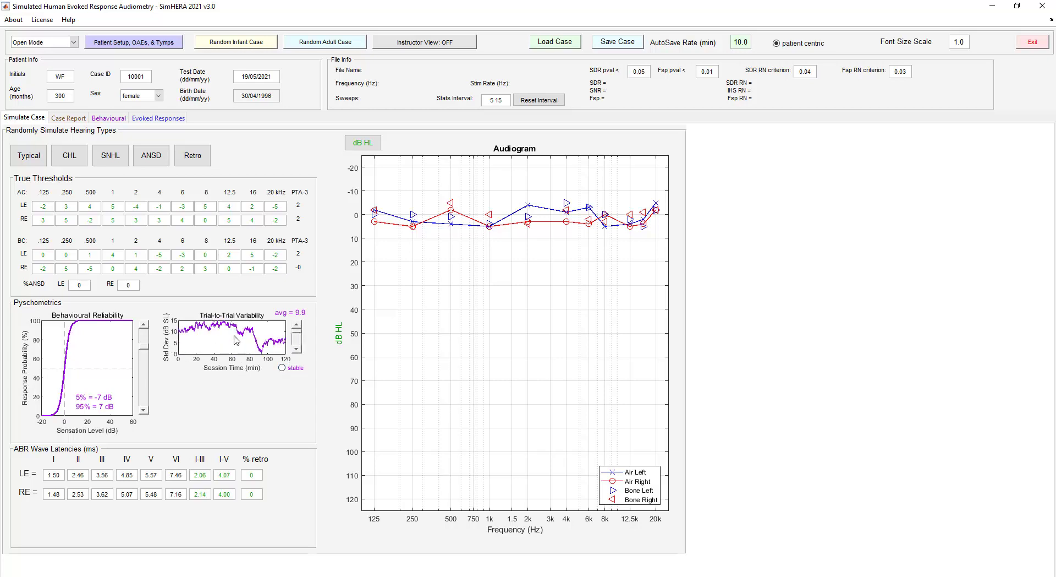
left_click(296, 346)
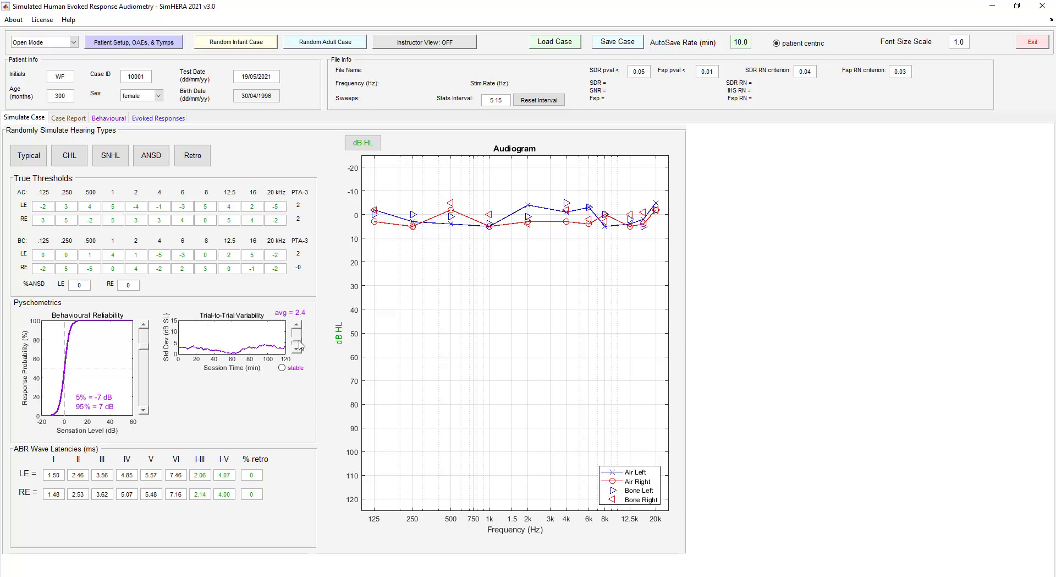
left_click(301, 344)
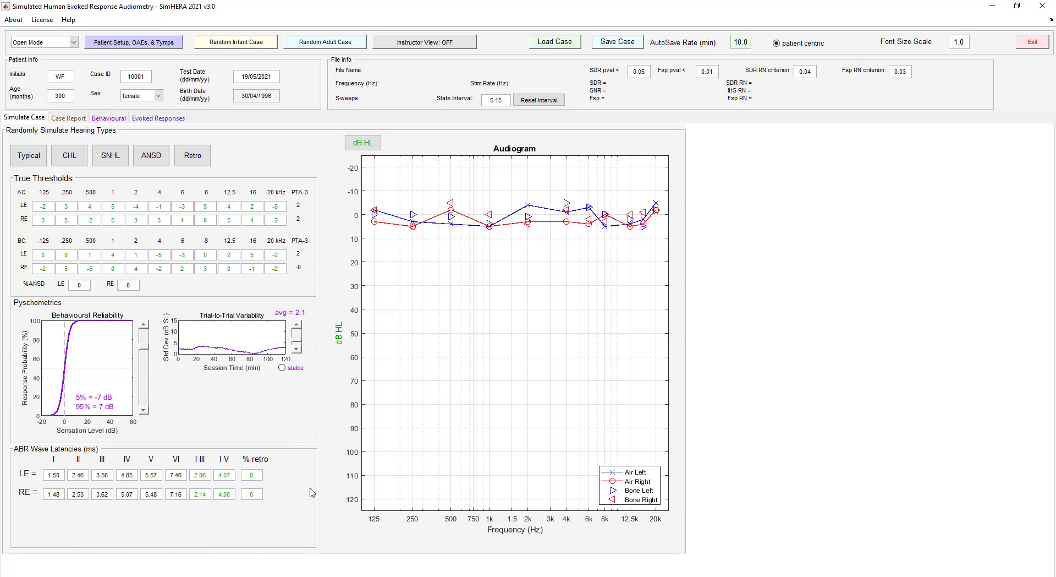
Show the simulated case's audiogram and true thresholds in dB nHL, and return them to dB HL.
left_click(358, 142)
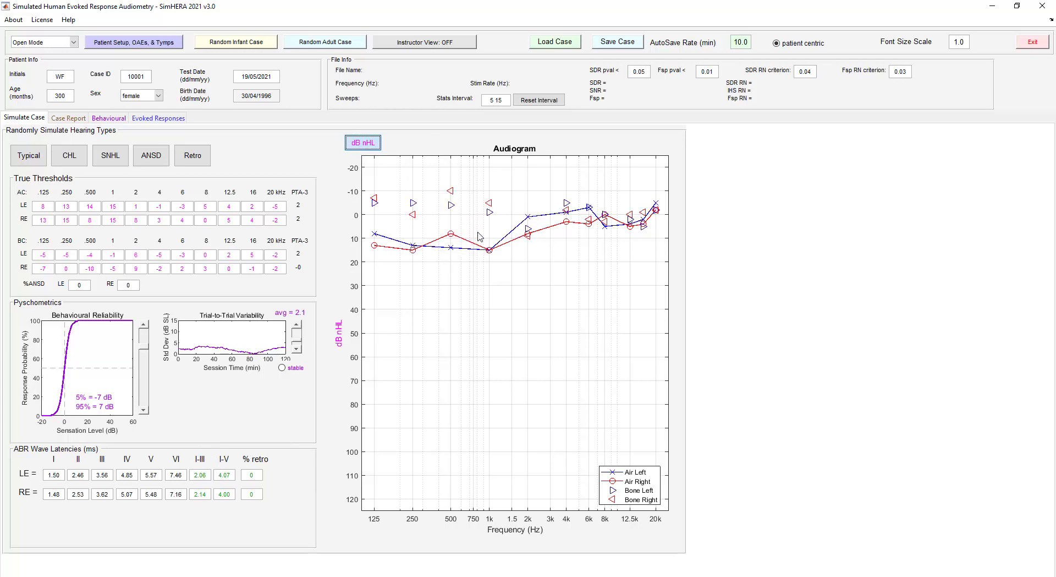
left_click(378, 145)
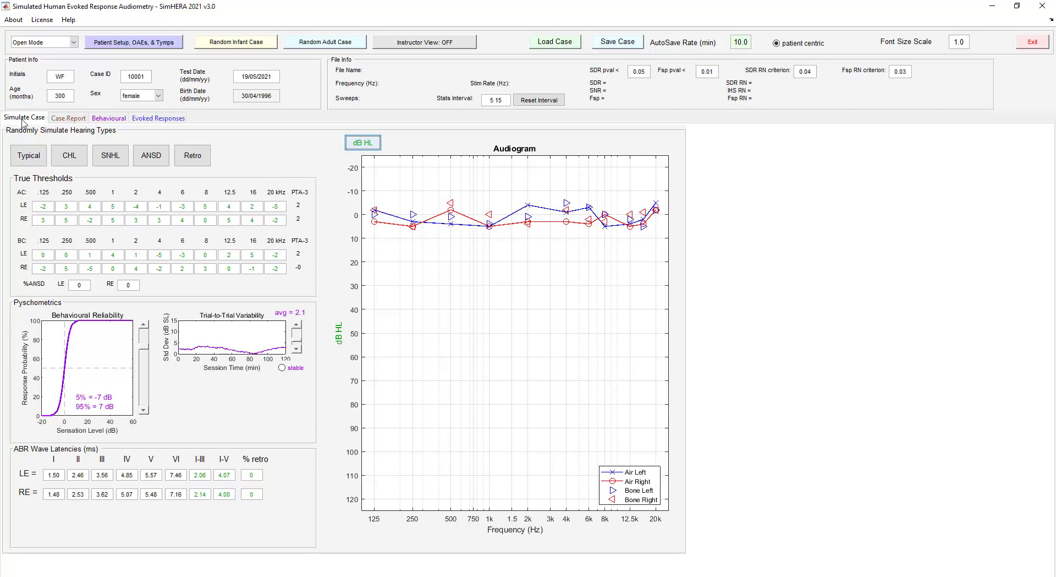
Look over the case report page and open the behavioural testing page.
left_click(67, 119)
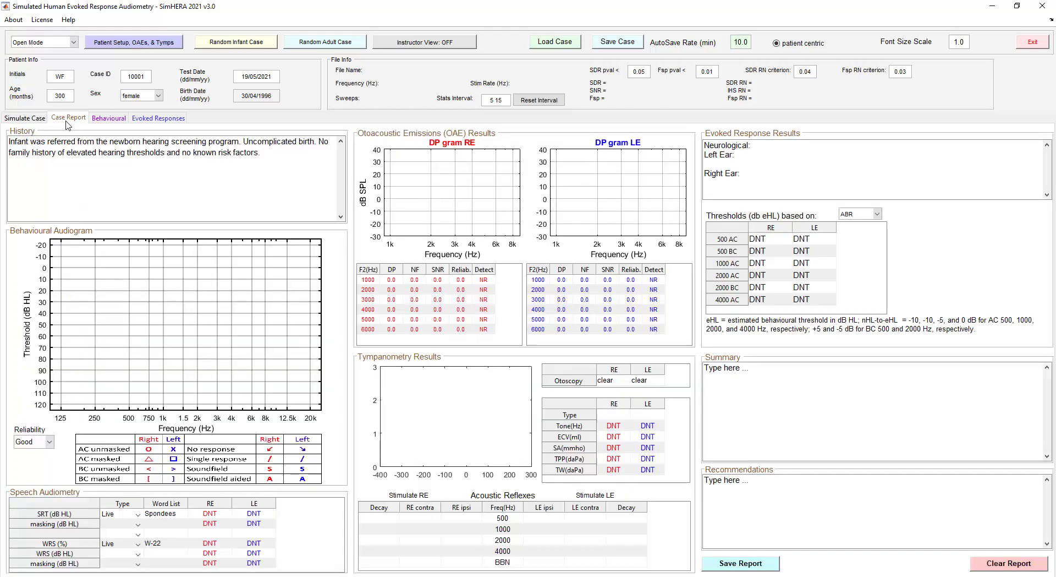
left_click(93, 121)
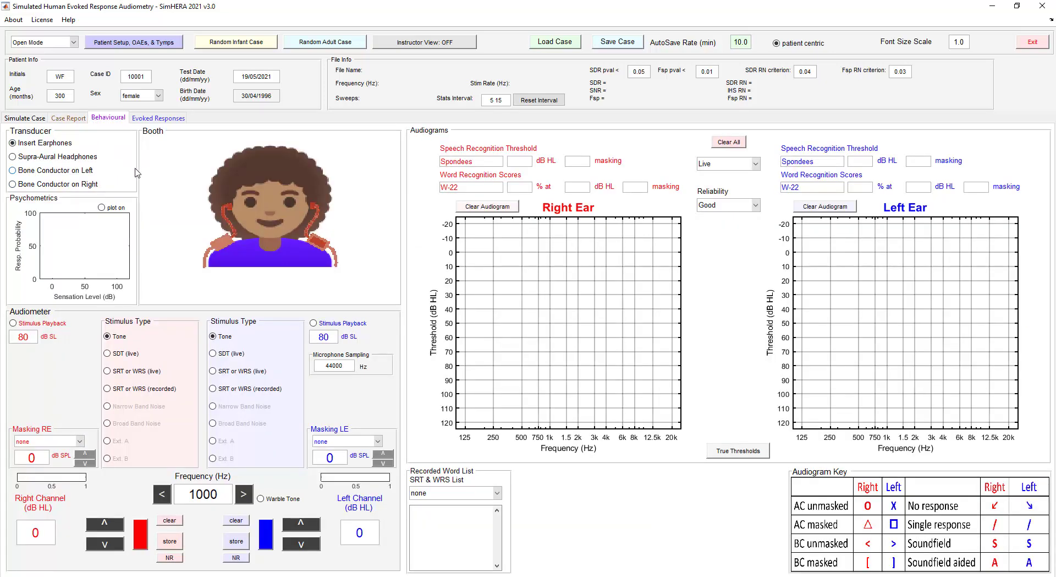
Try the insert earphones, supra-aural headphones and left bone conductor transducers, and leave the bone conductor on the right.
left_click(61, 156)
left_click(59, 145)
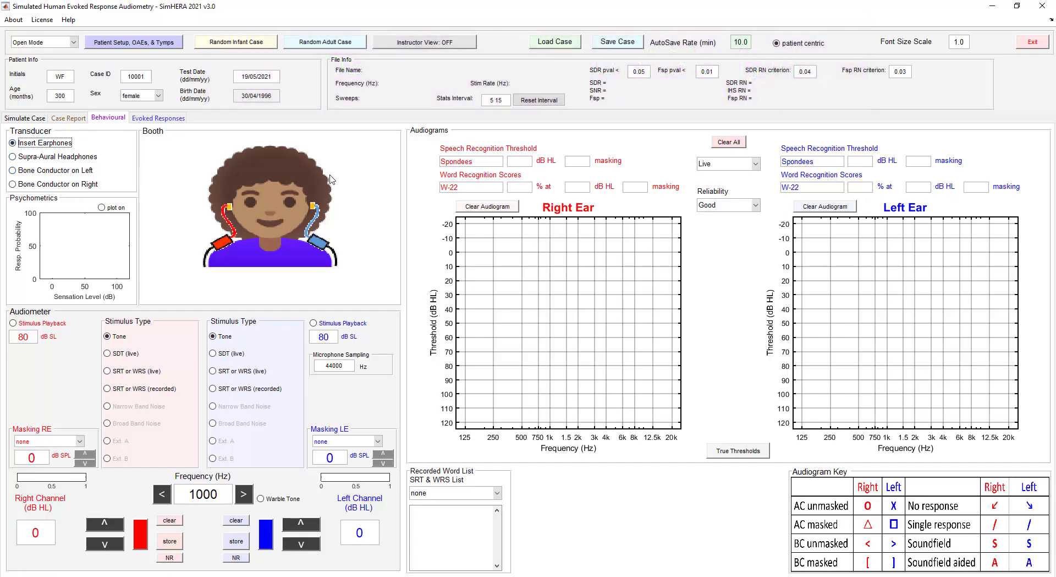
left_click(57, 158)
left_click(65, 171)
left_click(74, 187)
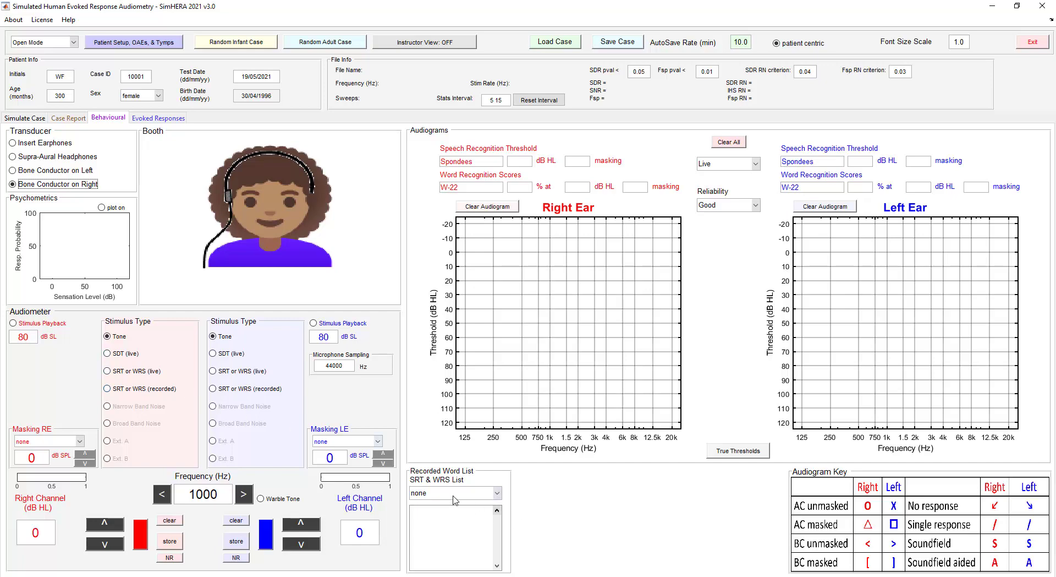
Load the Spondees recorded word list and check the right-ear masking options, leaving masking set to none.
left_click(498, 493)
left_click(451, 368)
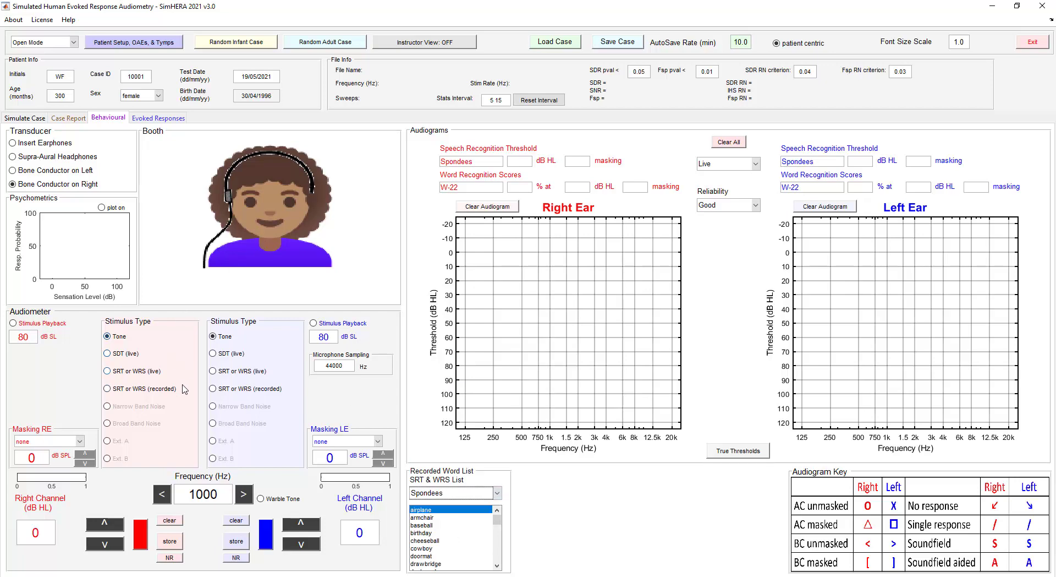
left_click(80, 441)
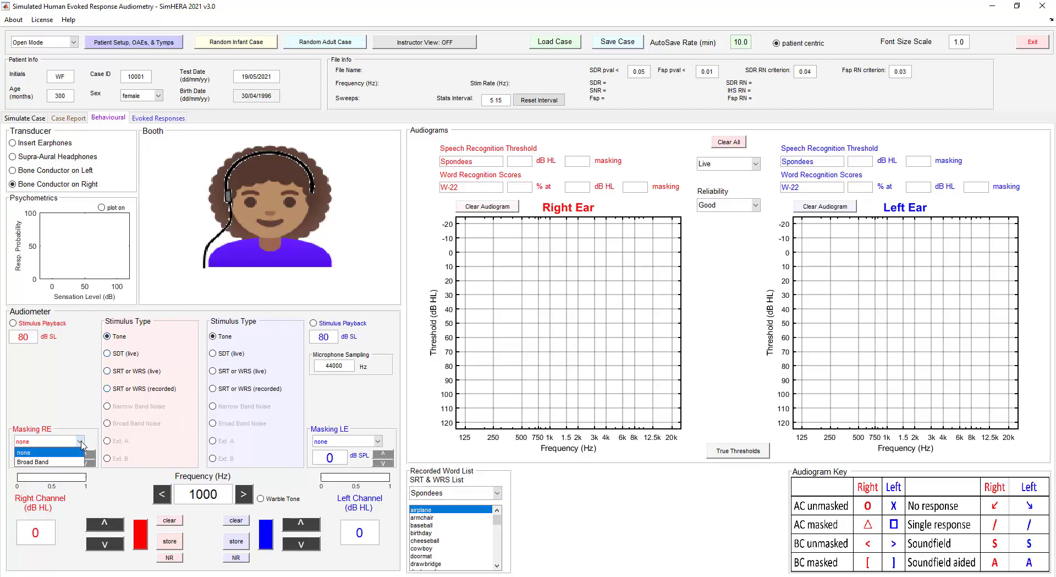
left_click(81, 440)
left_click(81, 441)
left_click(78, 409)
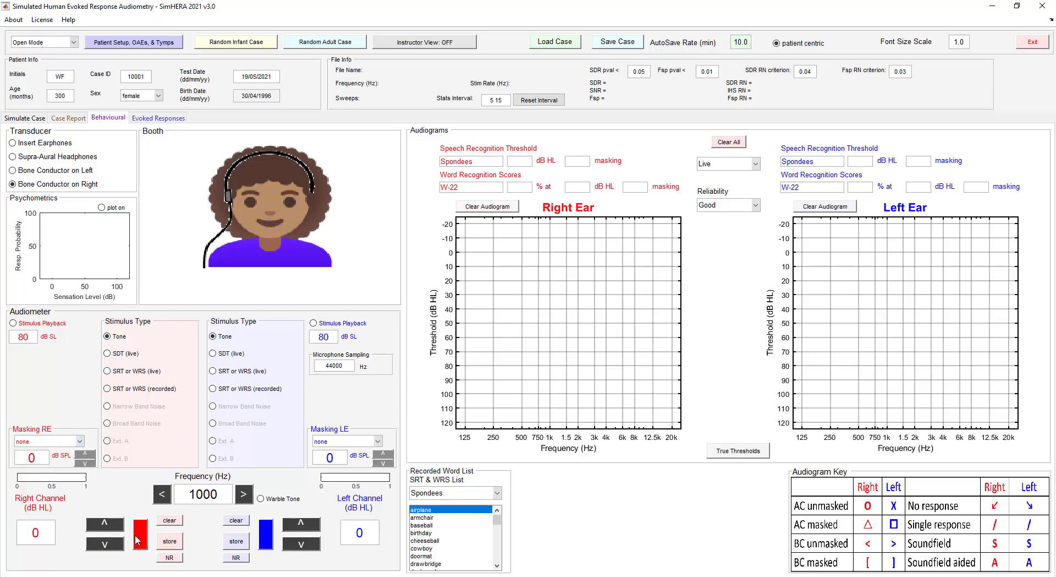
Turn on Warble Tone and present the 1000 Hz stimulus in the right channel at 15 dB HL.
left_click(116, 523)
left_click(115, 522)
left_click(115, 523)
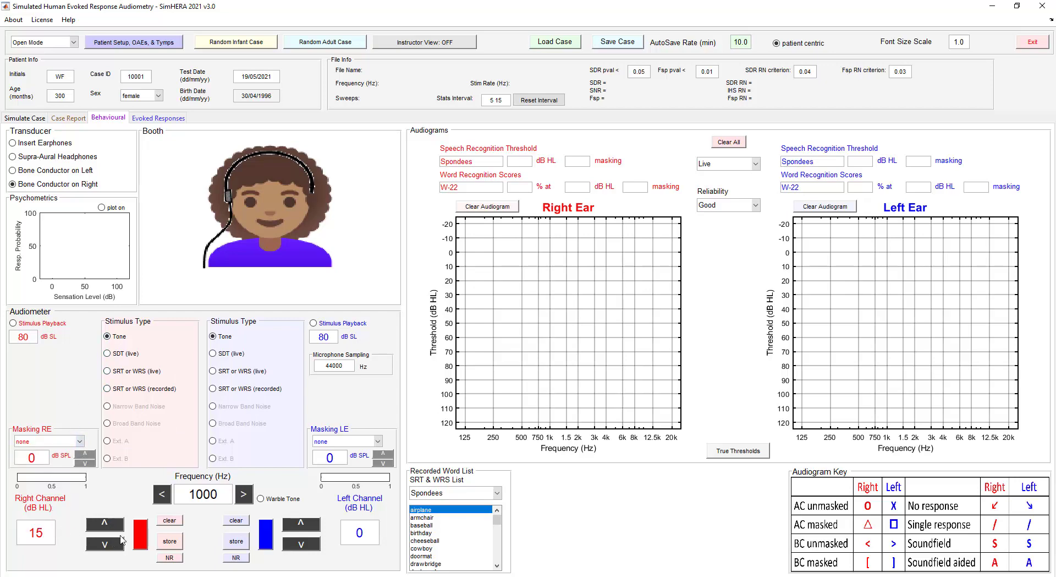
left_click(261, 498)
left_click(141, 534)
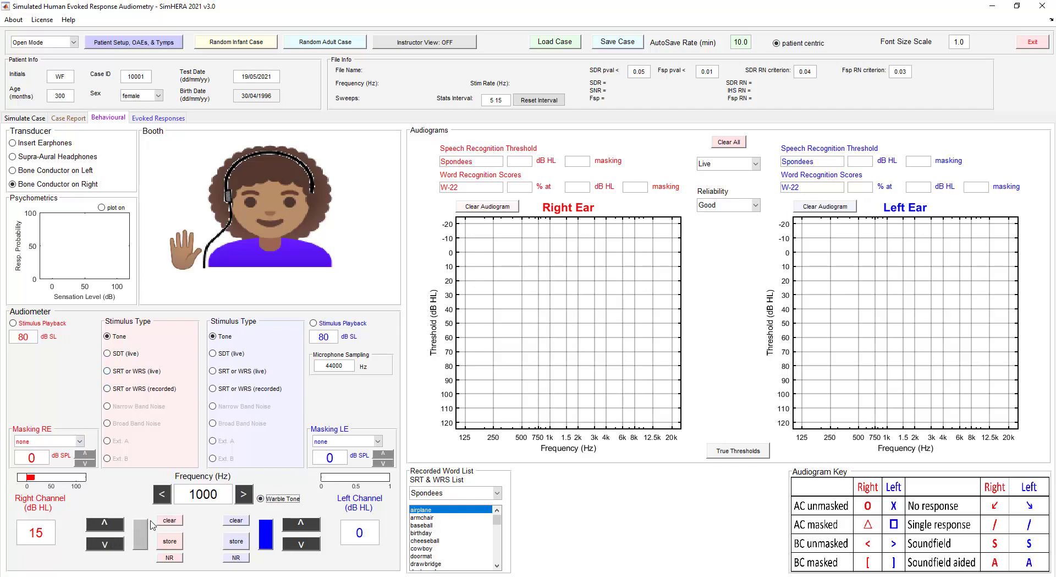
Present and store the right-channel stimulus at 50 dB HL, and show the true thresholds on the audiograms.
left_click(116, 523)
left_click(116, 523)
left_click(116, 523)
left_click(115, 523)
left_click(116, 522)
left_click(116, 523)
left_click(116, 523)
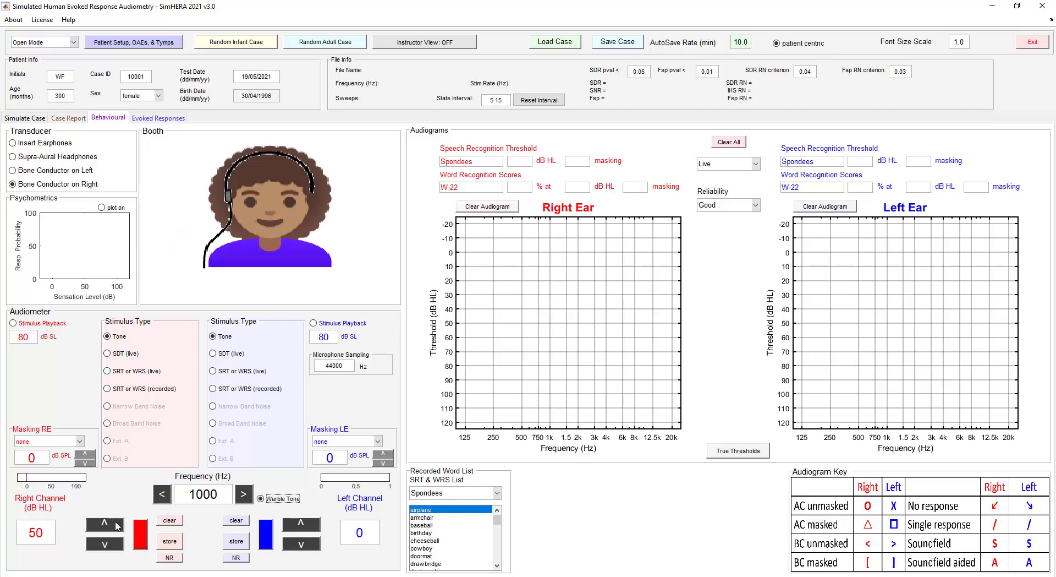
left_click(141, 536)
left_click(171, 541)
left_click(741, 449)
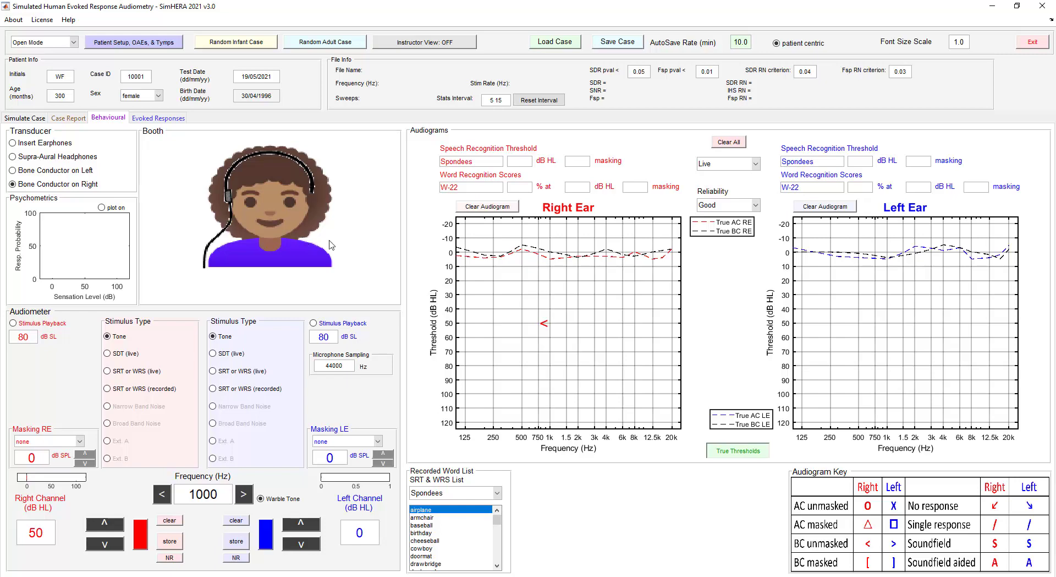
Open the evoked responses page and set the AEP type to ASSR.
left_click(158, 118)
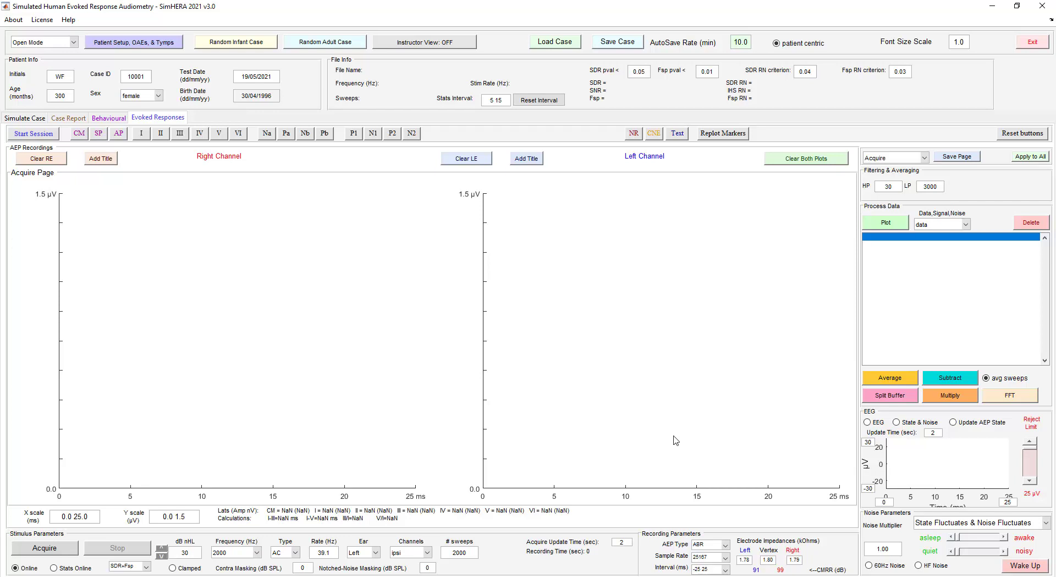
left_click(726, 544)
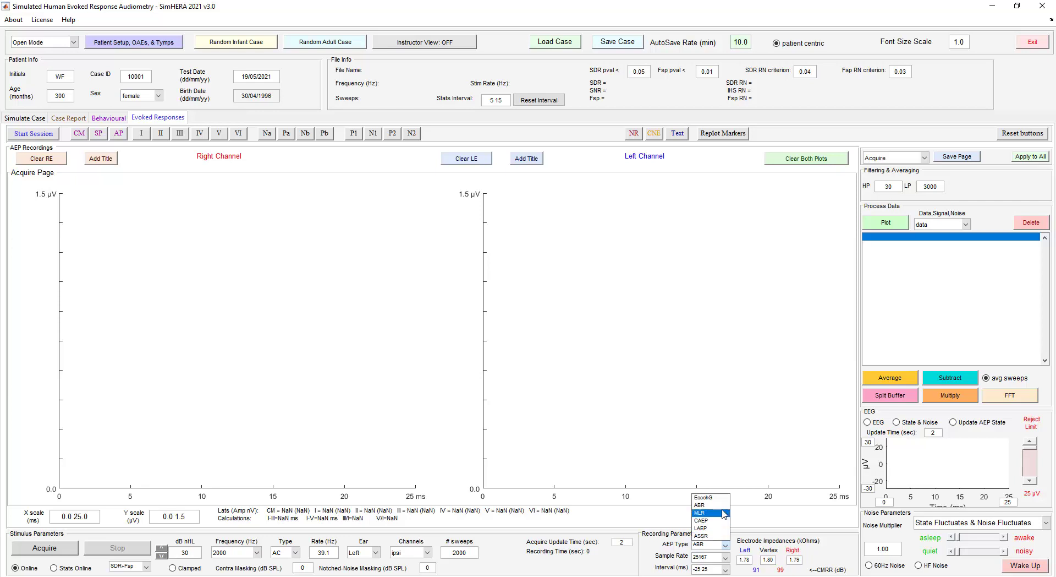
left_click(709, 536)
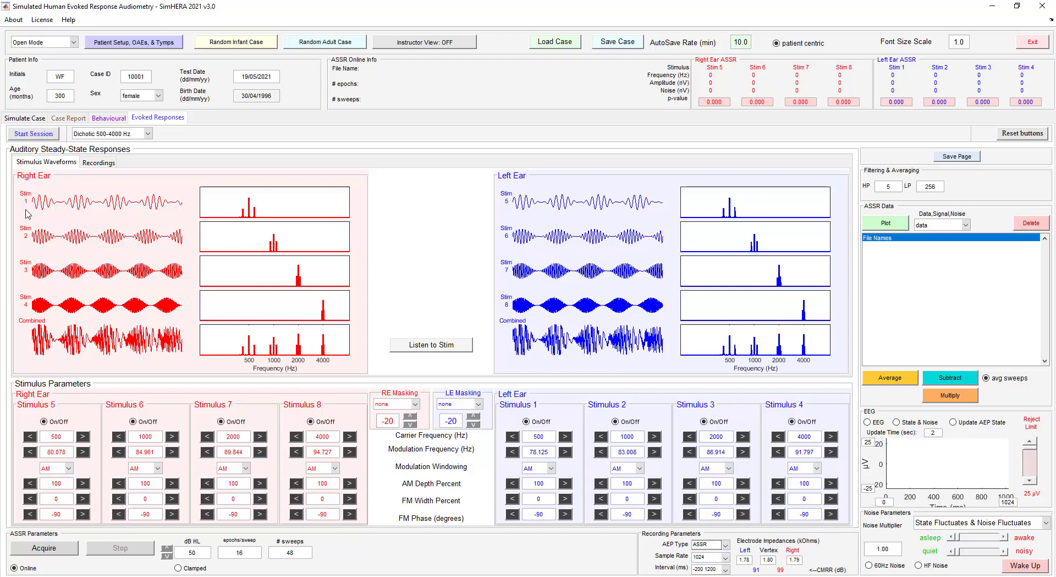
Set right-ear Stimulus 5 to AM2 modulation windowing and lower its AM depth to 10 percent.
left_click(69, 469)
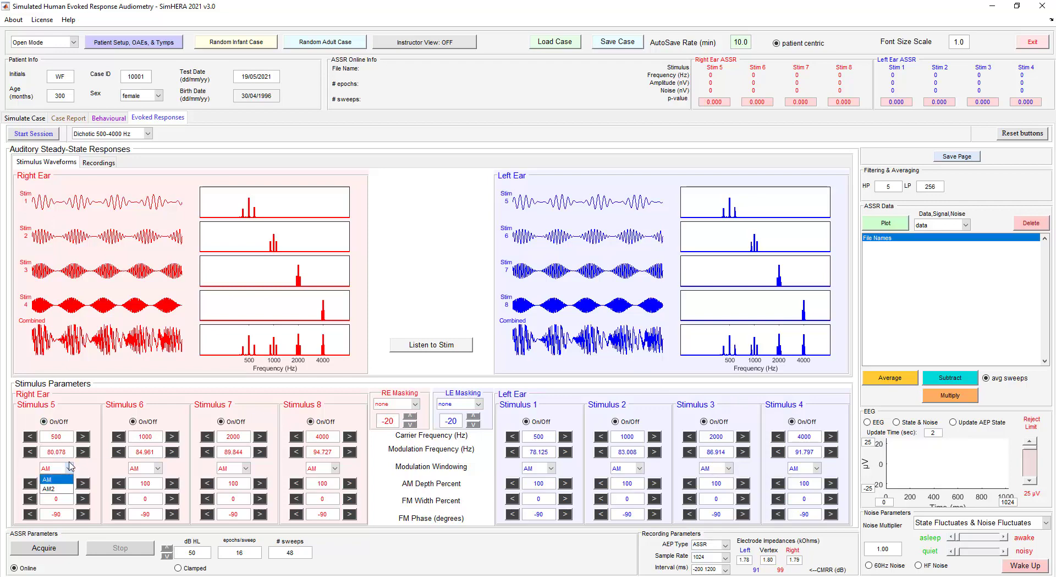
left_click(61, 489)
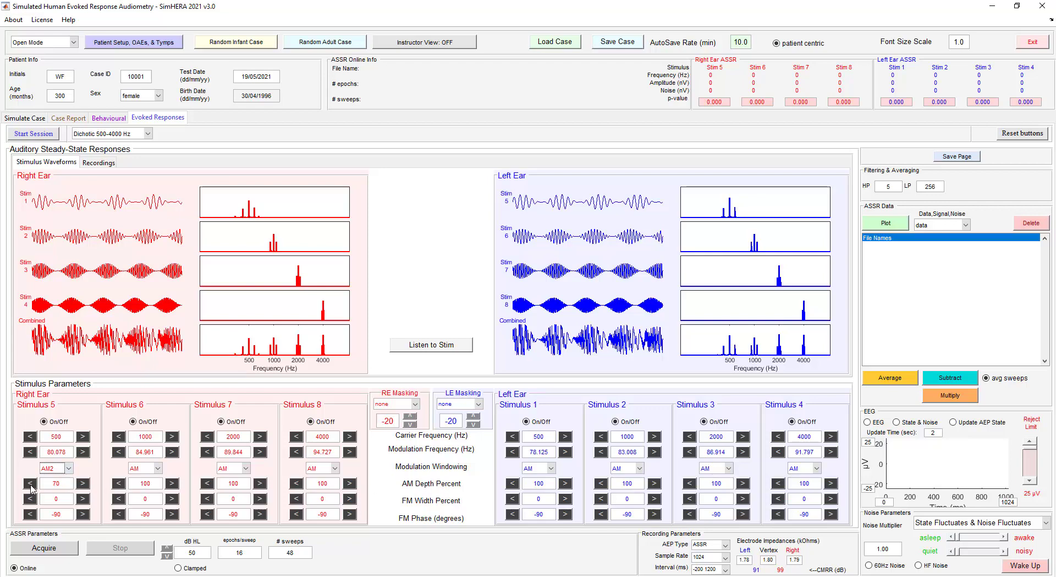
left_click(30, 483)
left_click(30, 483)
left_click(30, 483)
left_click(30, 483)
left_click(30, 483)
left_click(30, 483)
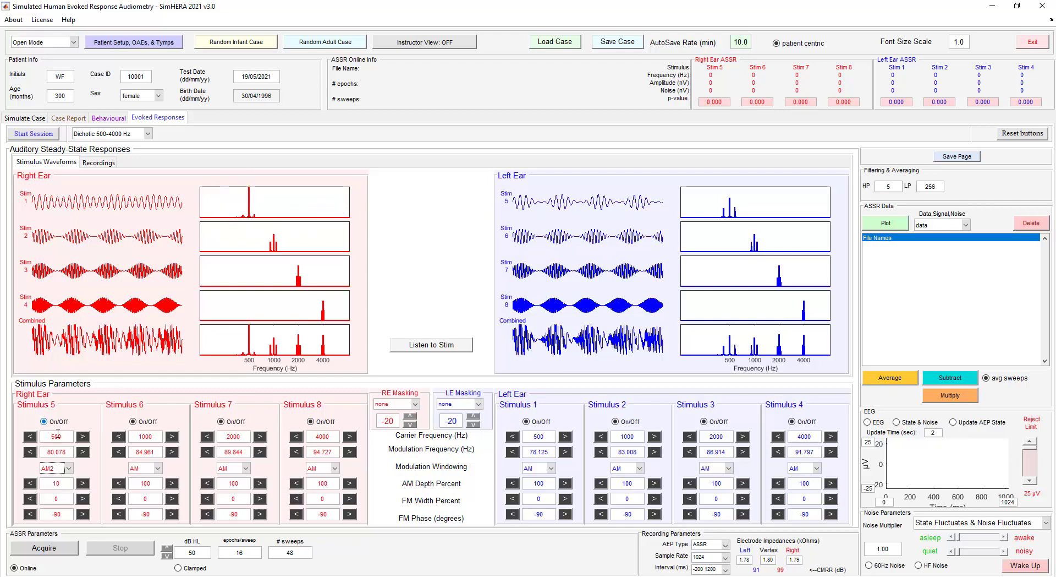
Raise the AM depth of right-ear Stimulus 5 back to 100 percent.
left_click(83, 483)
left_click(83, 483)
left_click(83, 483)
left_click(83, 483)
left_click(83, 483)
left_click(83, 483)
left_click(83, 483)
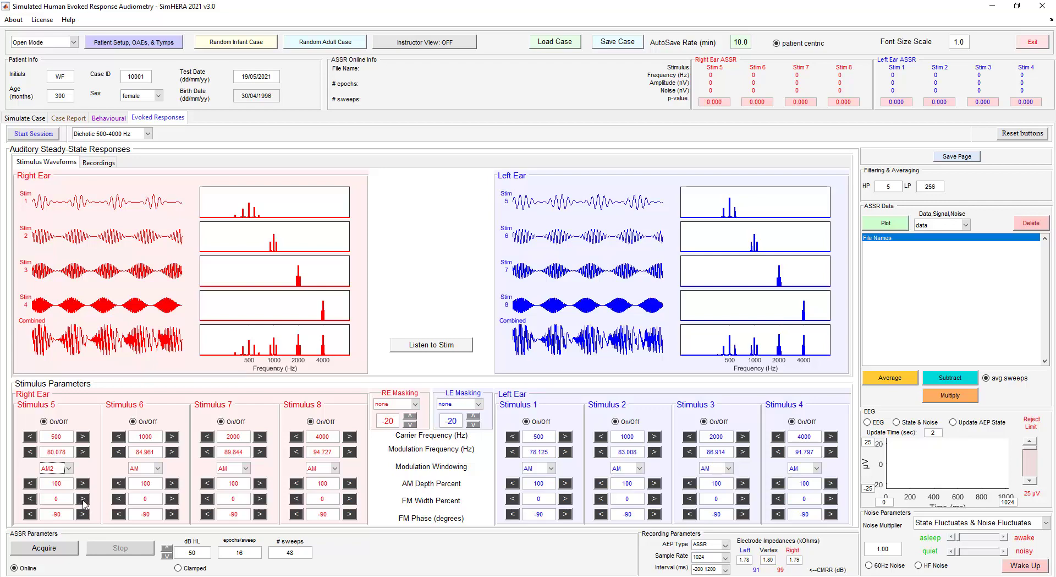
Increase the FM width of right-ear Stimulus 5 to 30 percent.
left_click(83, 498)
left_click(83, 498)
left_click(83, 498)
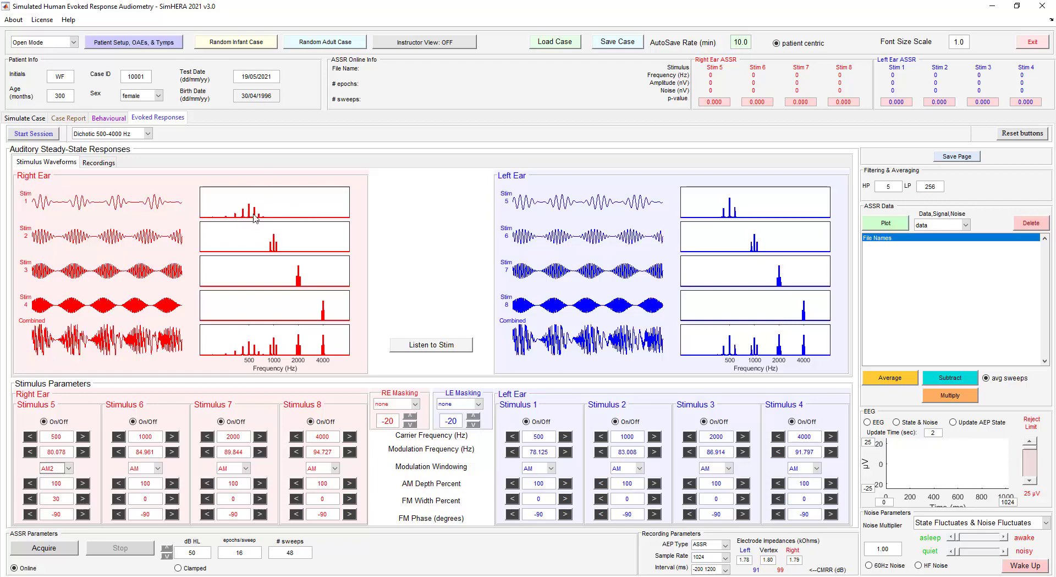
Return right-ear Stimulus 5 to an FM width of 0 percent and AM modulation windowing.
left_click(33, 500)
left_click(32, 500)
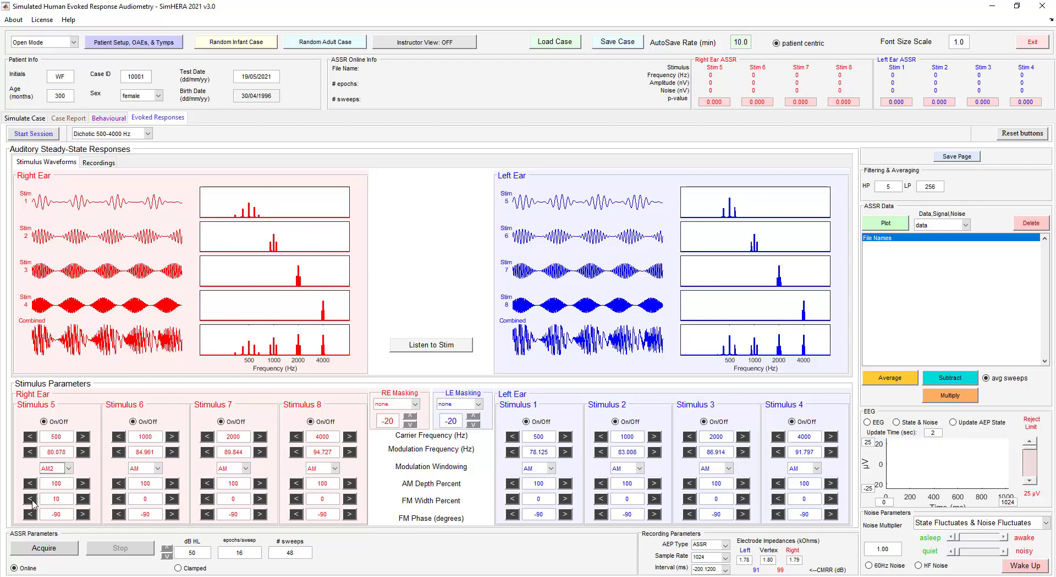
left_click(33, 500)
left_click(69, 469)
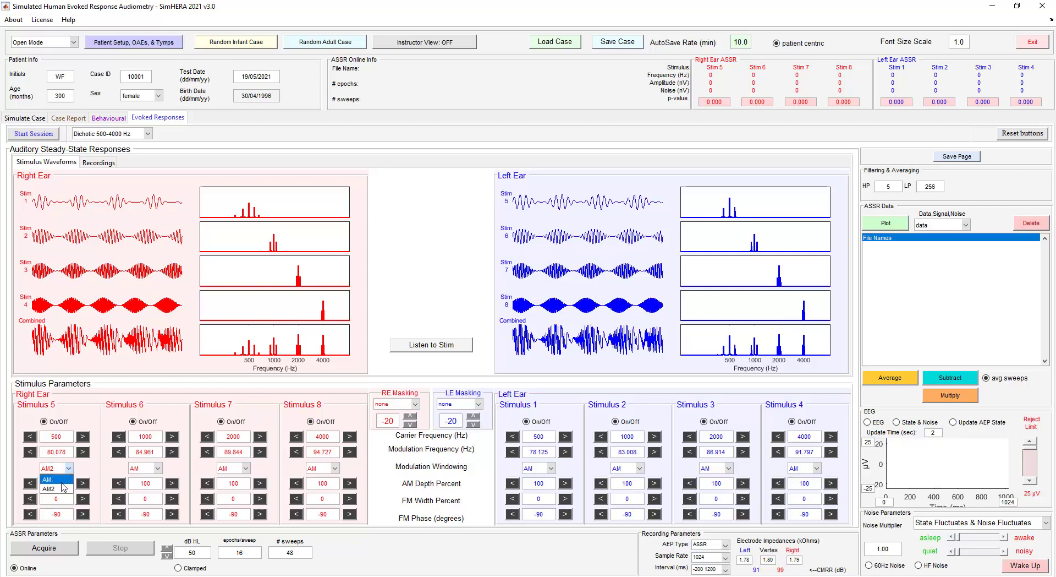
left_click(66, 479)
Try the LE 500-4000 Hz, RE 500-4000 Hz, LE 2000 Hz and RE 2000 Hz stimulus presets, and return to Dichotic 500-4000 Hz.
left_click(148, 134)
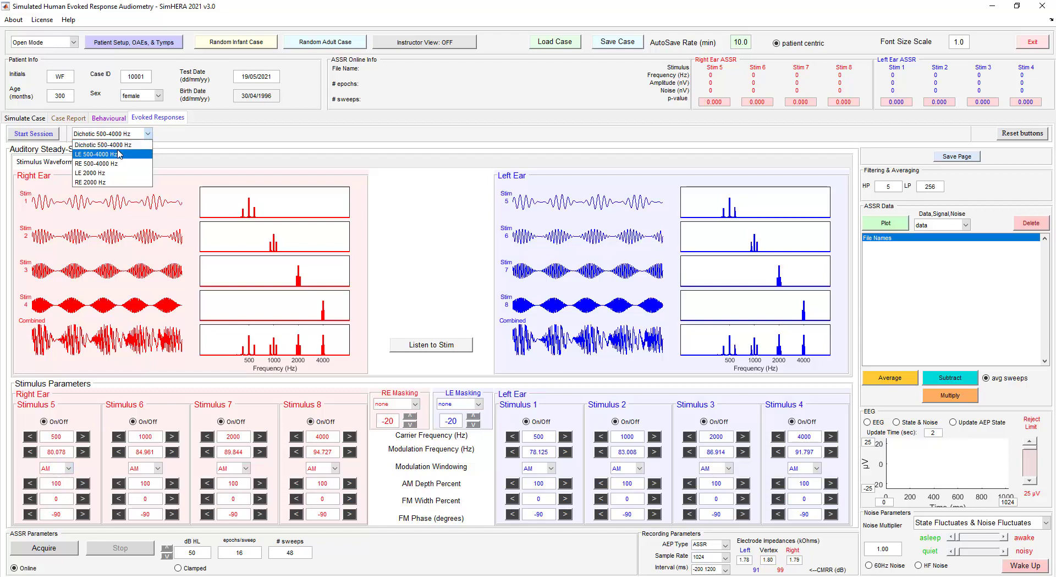
left_click(116, 145)
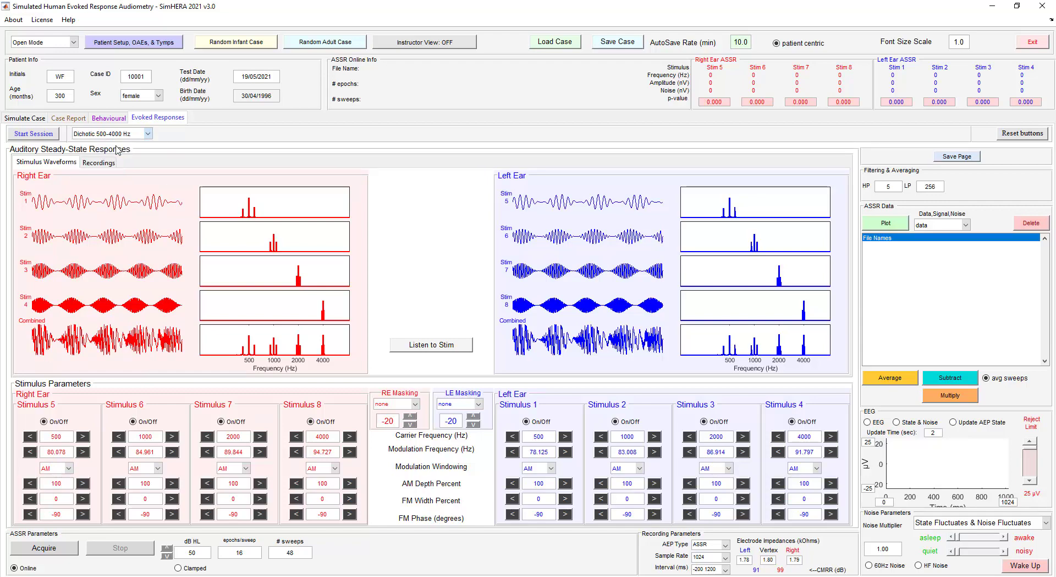
left_click(148, 134)
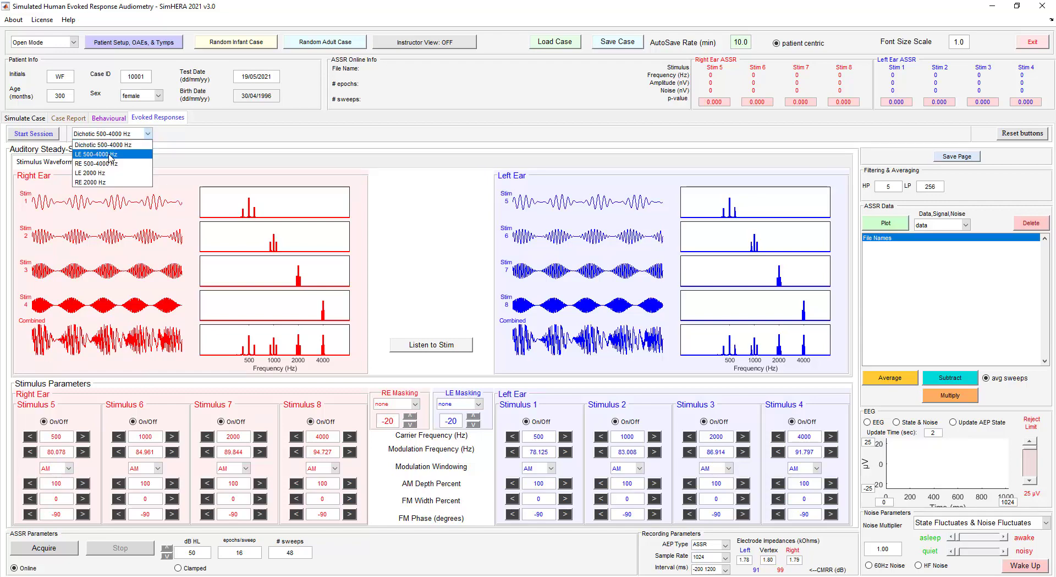
left_click(111, 155)
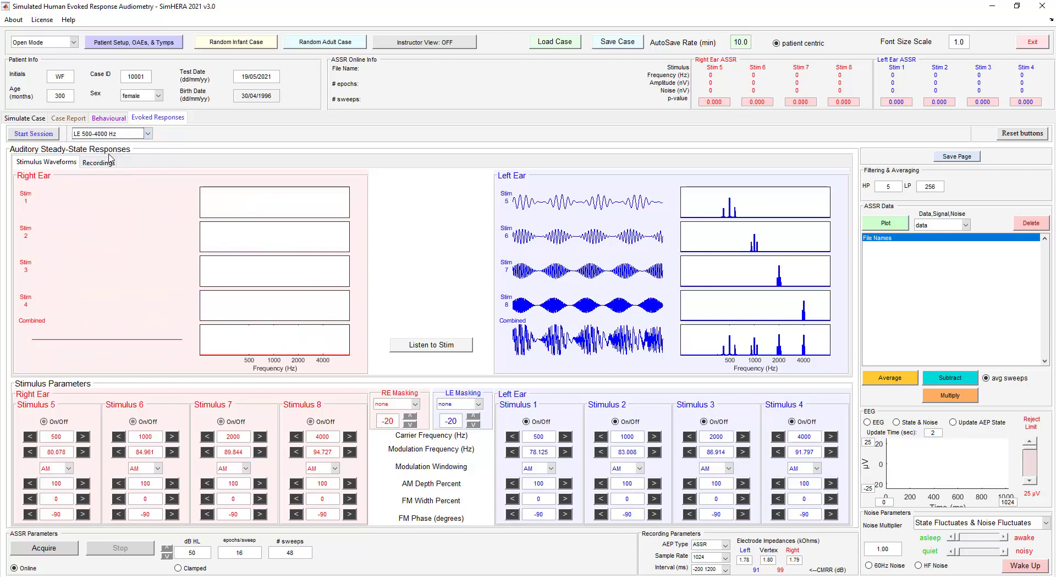
left_click(148, 134)
left_click(116, 163)
left_click(148, 134)
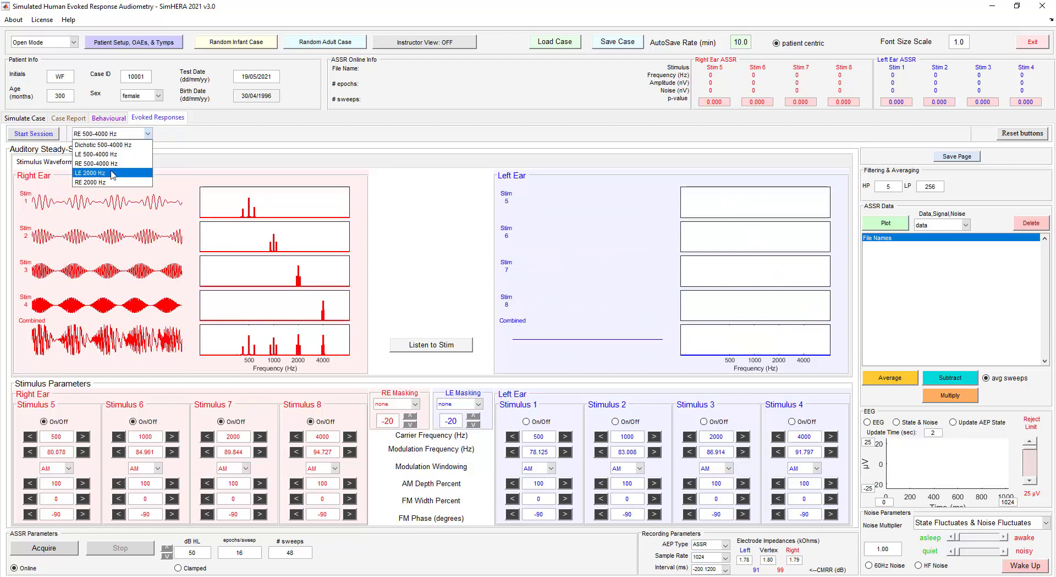
left_click(112, 173)
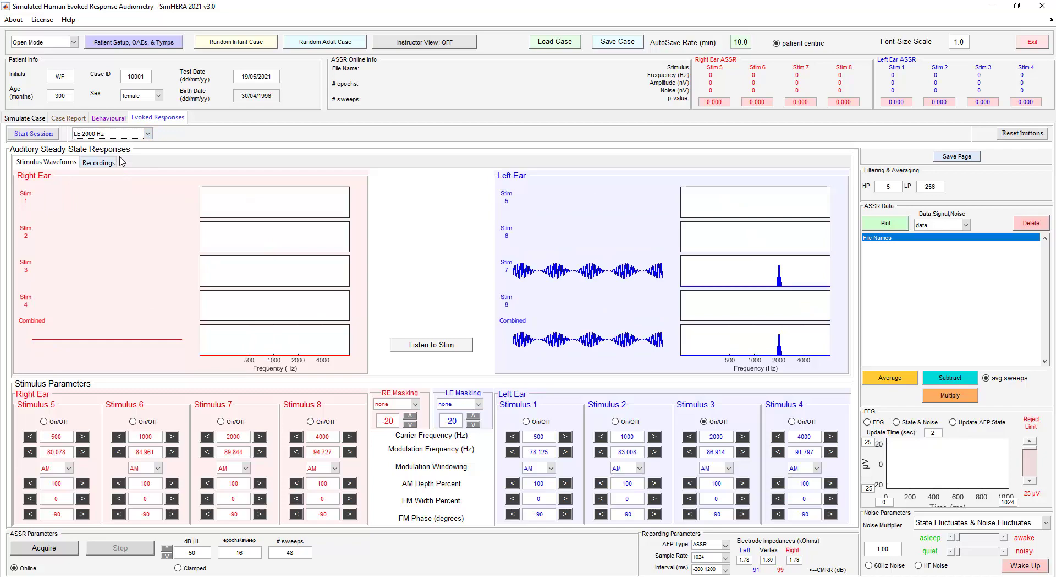
left_click(148, 134)
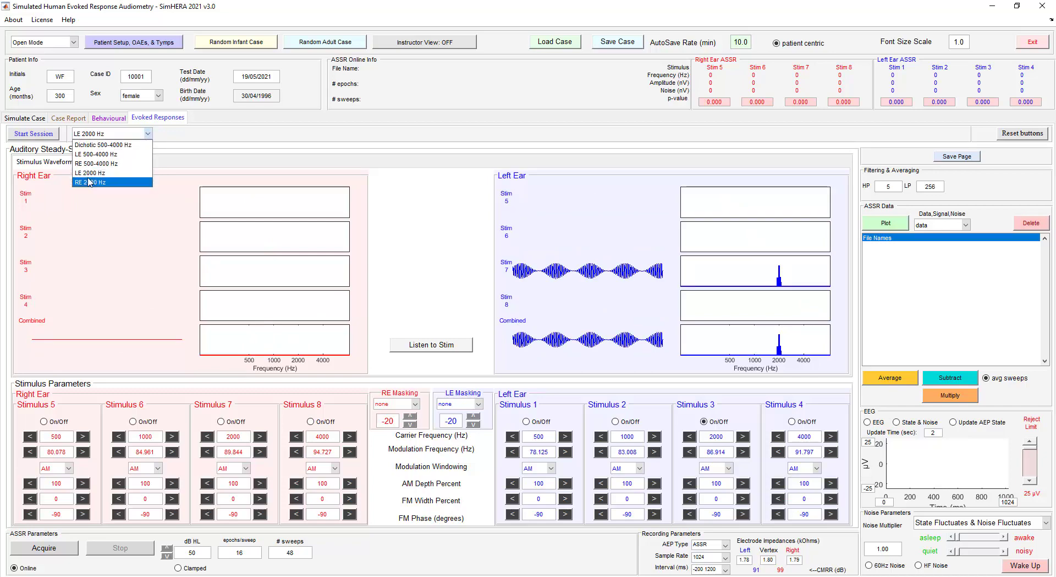
left_click(91, 184)
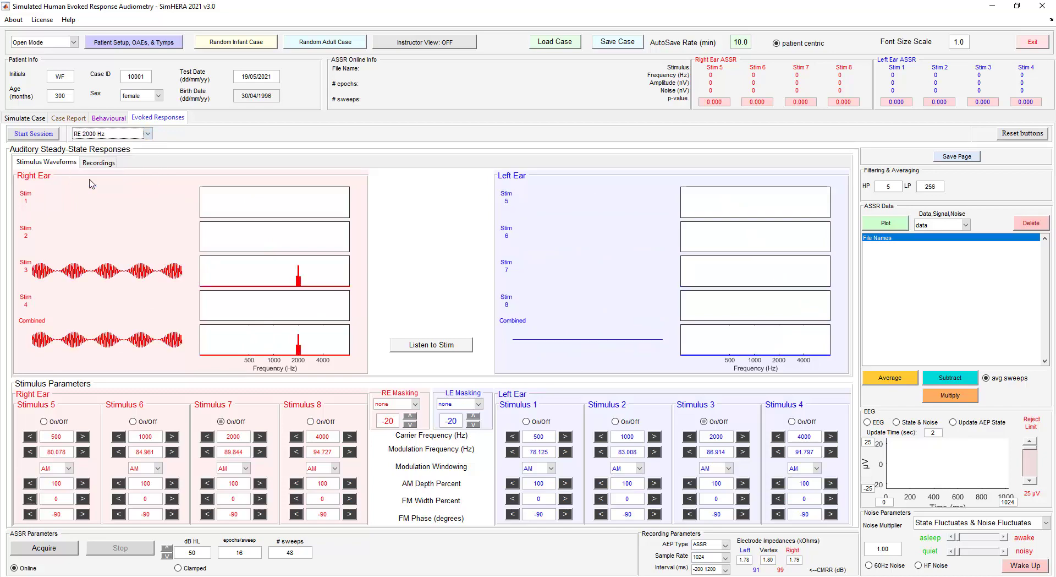
left_click(148, 134)
left_click(122, 145)
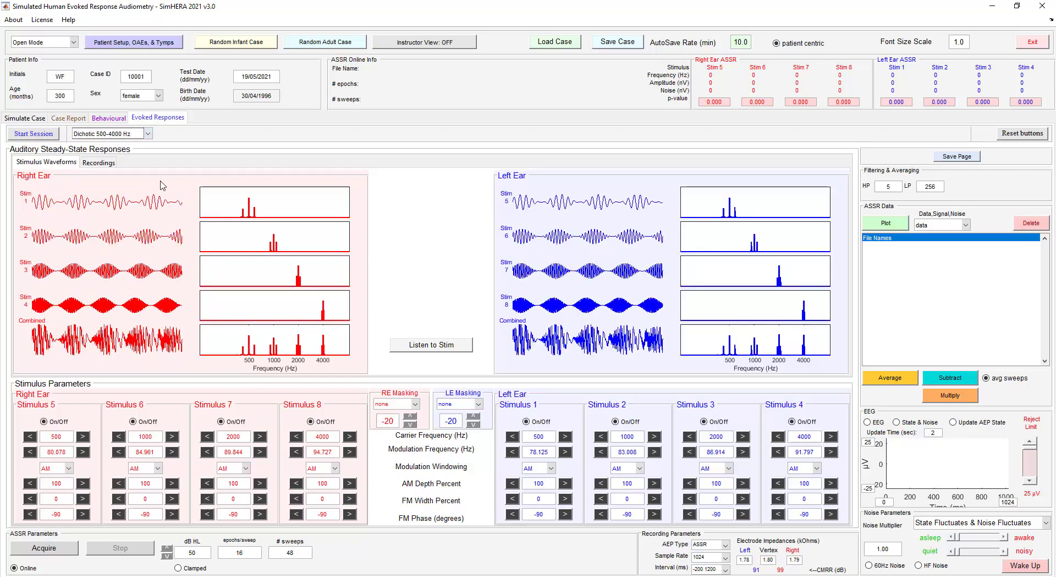
Turn off all four right-ear ASSR stimuli, Stimulus 5 through Stimulus 8.
left_click(44, 420)
left_click(133, 421)
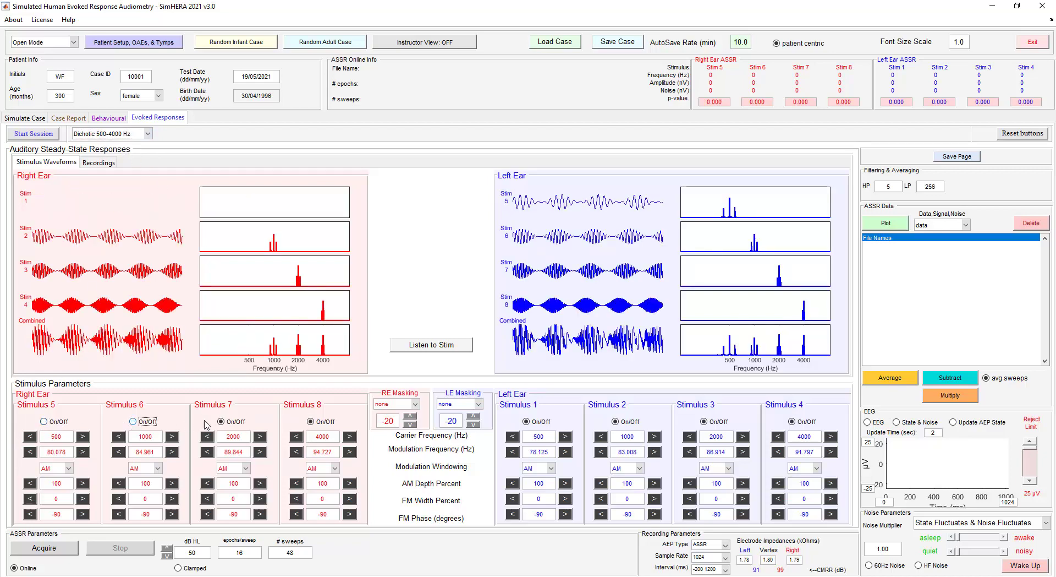
left_click(242, 423)
left_click(323, 421)
Try toggling individual right-ear stimuli, and leave Stimulus 5 through Stimulus 8 all turned on.
left_click(223, 422)
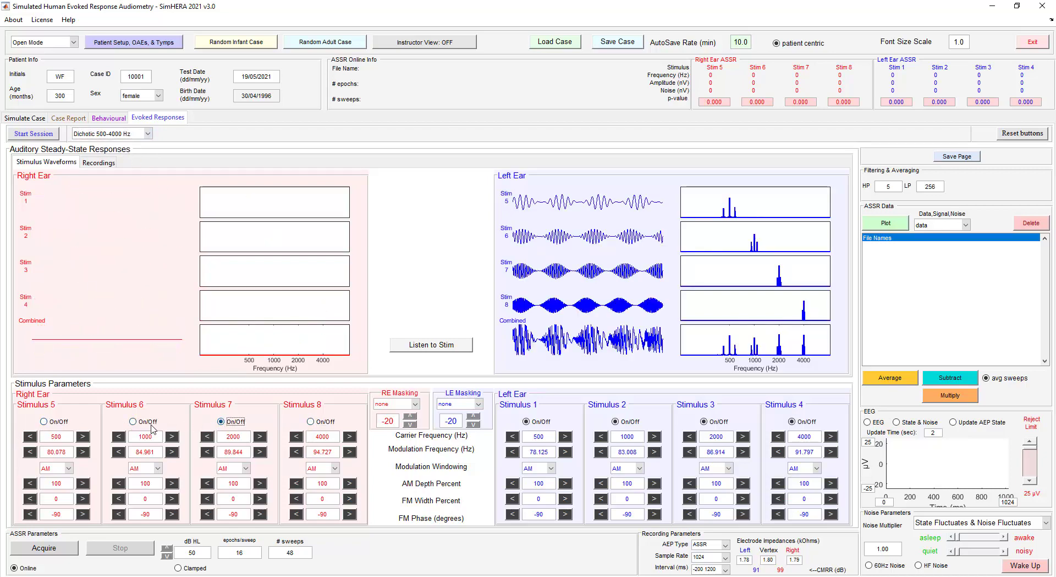
left_click(141, 422)
left_click(146, 422)
left_click(228, 422)
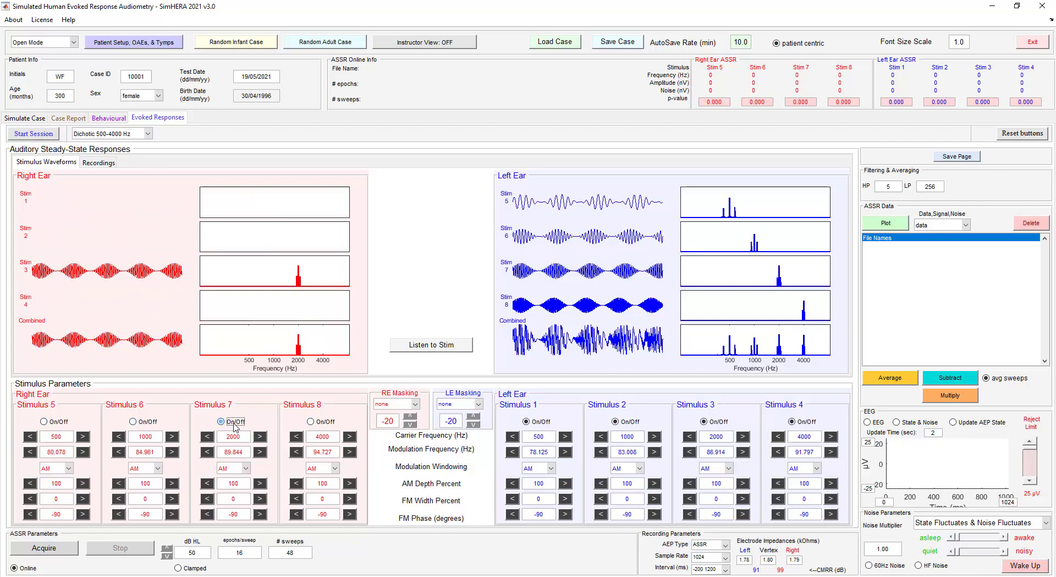
left_click(147, 422)
left_click(58, 422)
left_click(325, 421)
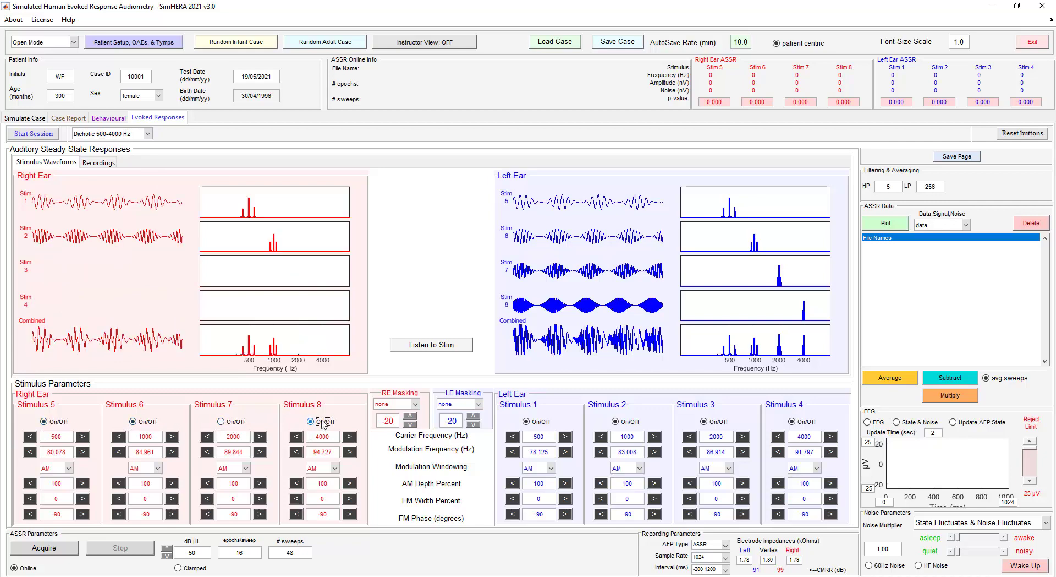
left_click(222, 422)
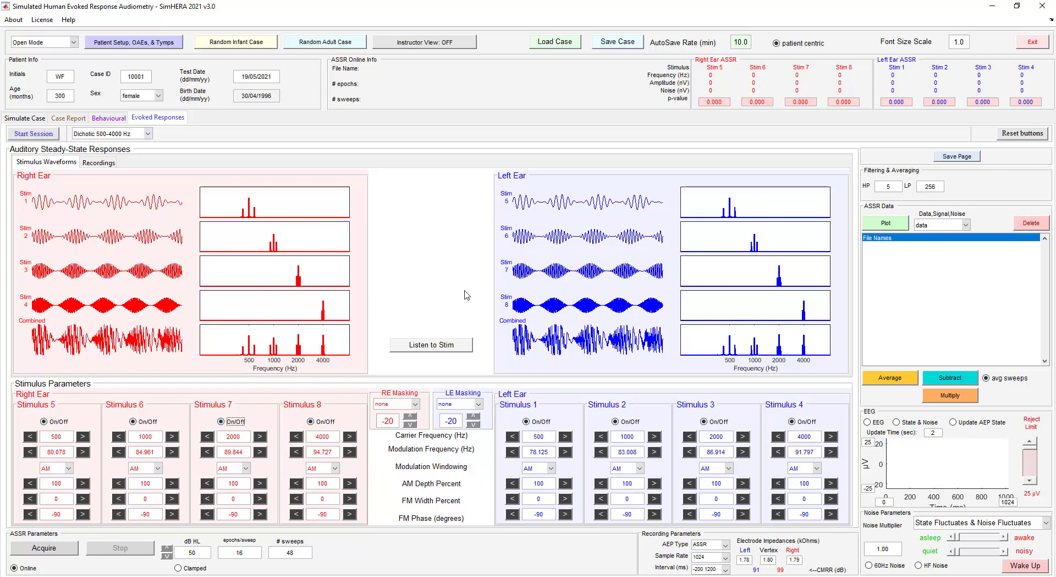
Play the ASSR stimuli aloud, accepting the sound-level safety warning.
left_click(441, 351)
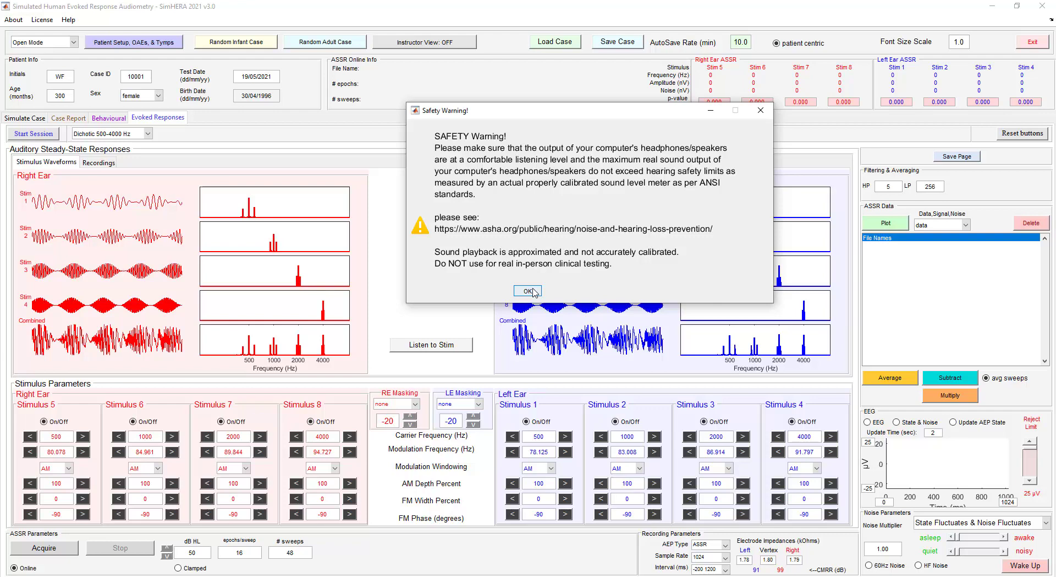
left_click(527, 290)
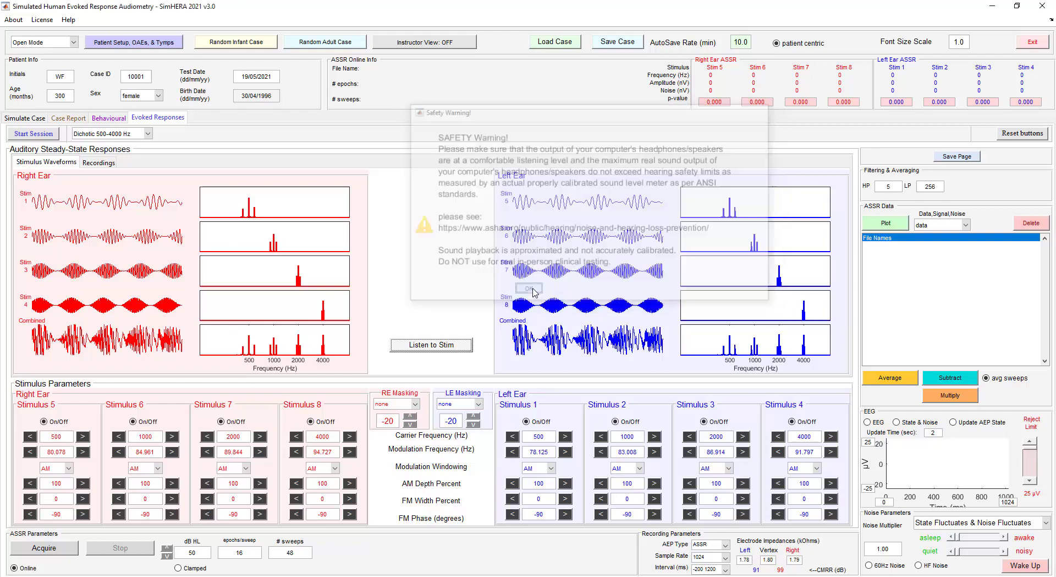
Play the ASSR stimuli aloud again, and toggle the Online acquisition option off and back on.
left_click(439, 347)
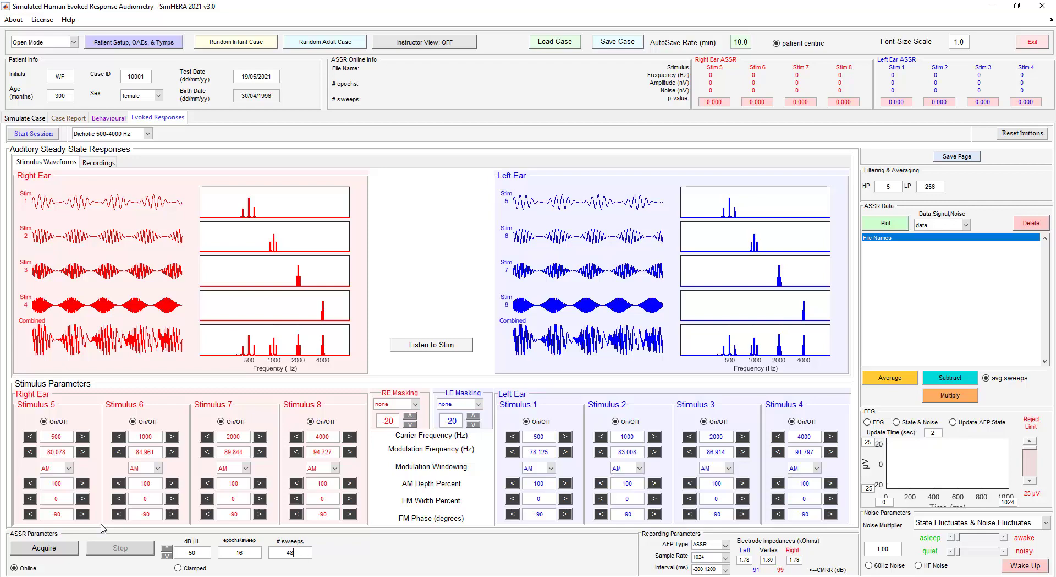
left_click(22, 570)
left_click(29, 568)
Check the patient setup, and turn on the EEG display with a reject limit of 13 µV.
left_click(165, 42)
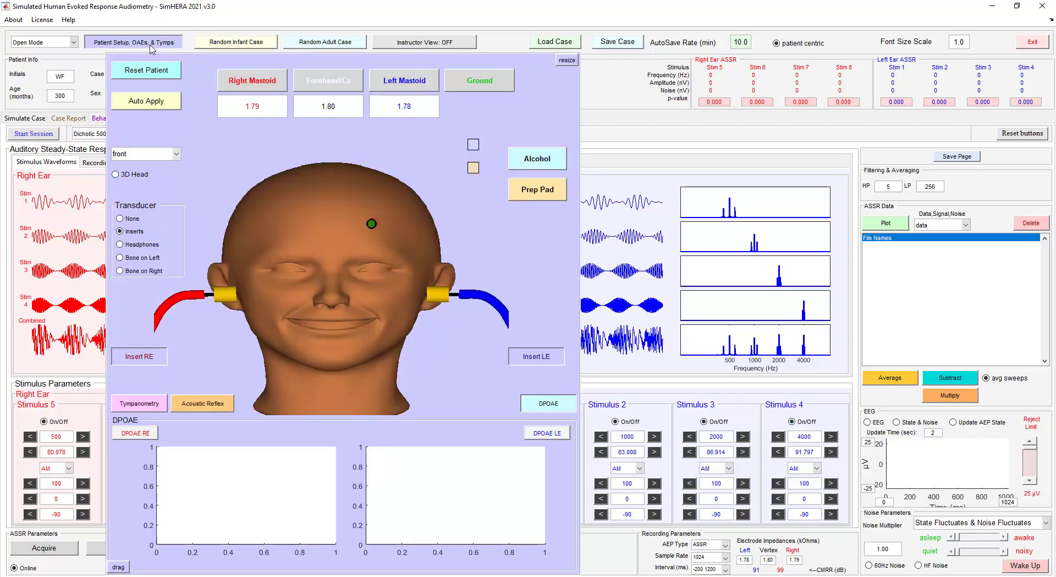
left_click(151, 43)
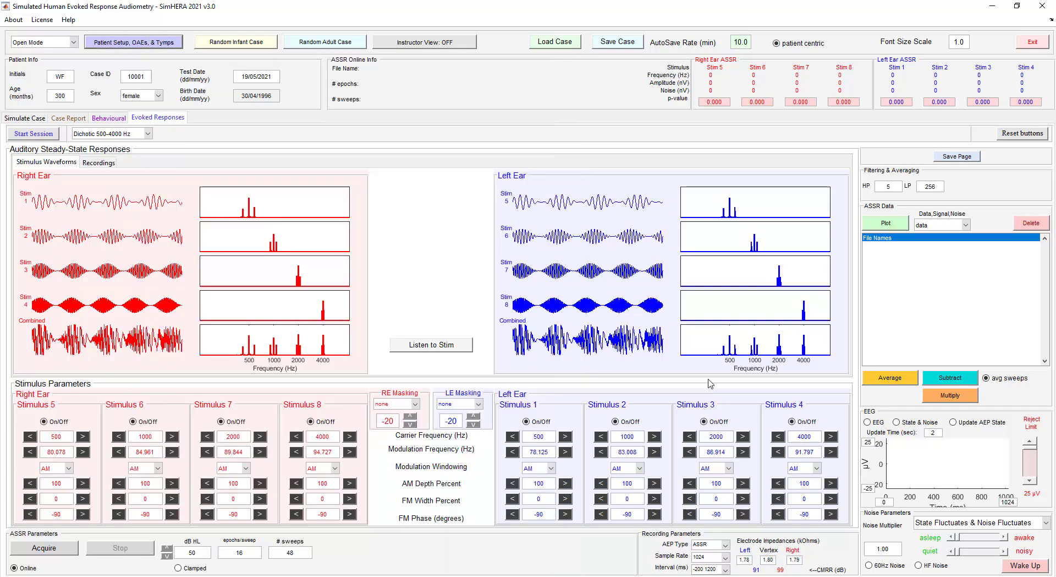
left_click(868, 423)
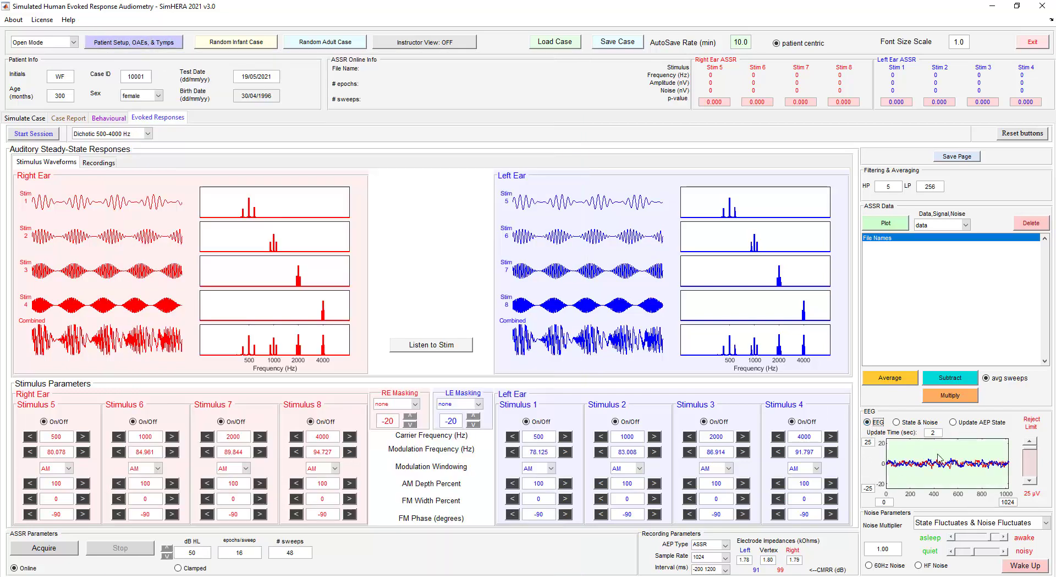
left_click(1030, 472)
left_click(874, 422)
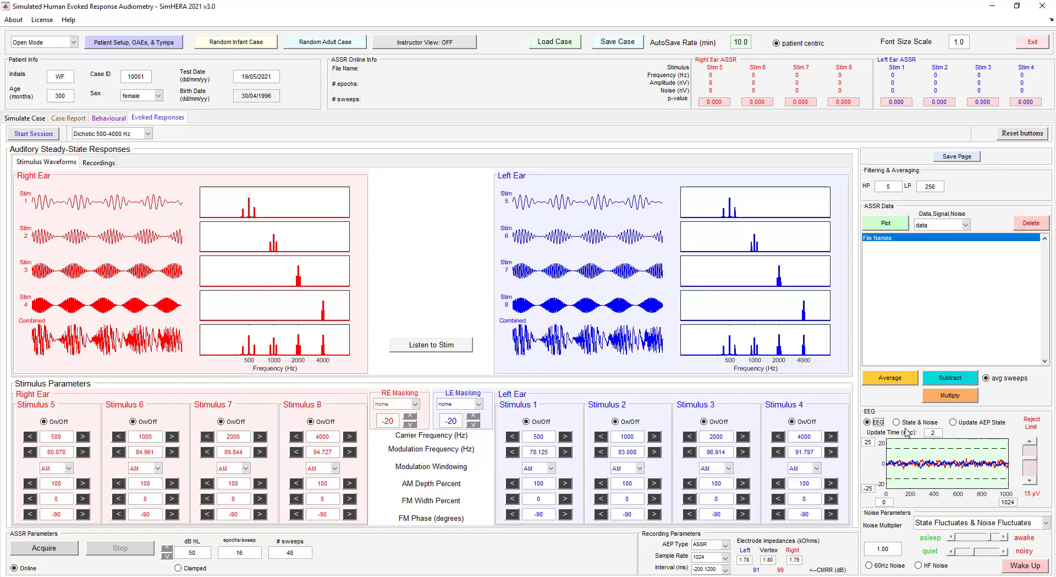
left_click(1030, 472)
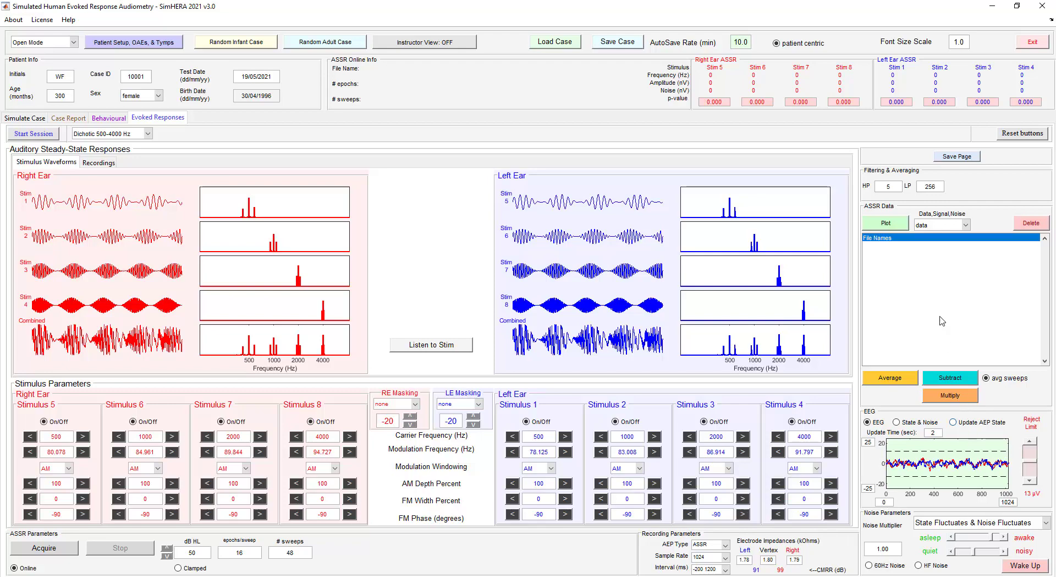
Start the session and begin acquiring an ASSR recording.
left_click(64, 551)
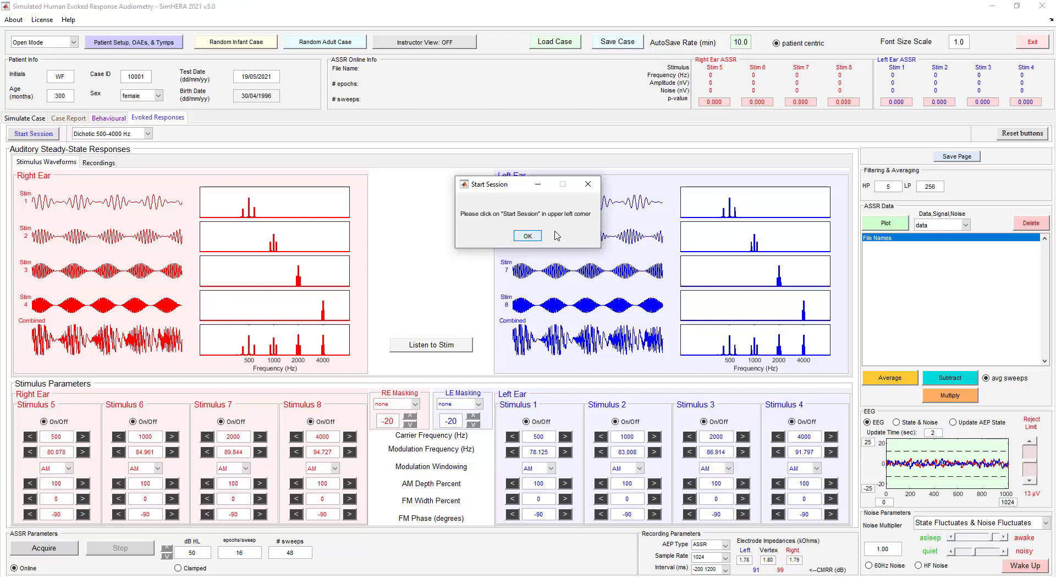
left_click(527, 236)
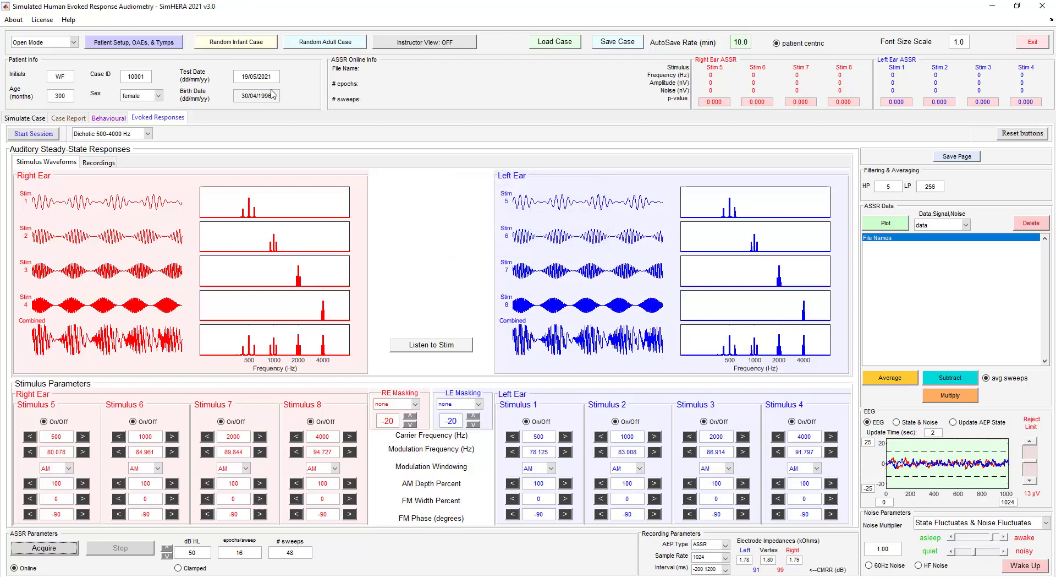
left_click(31, 135)
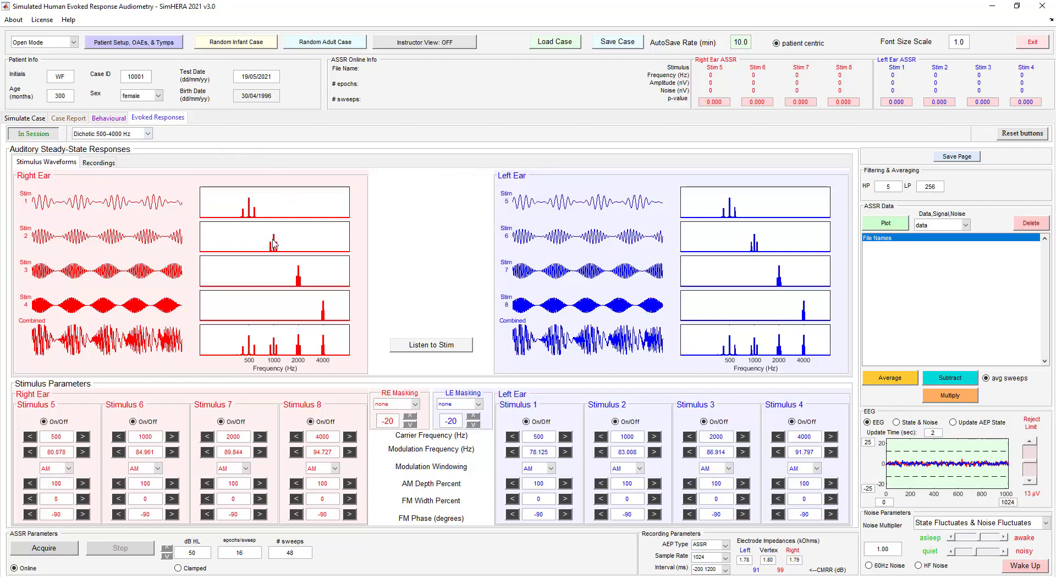
left_click(57, 550)
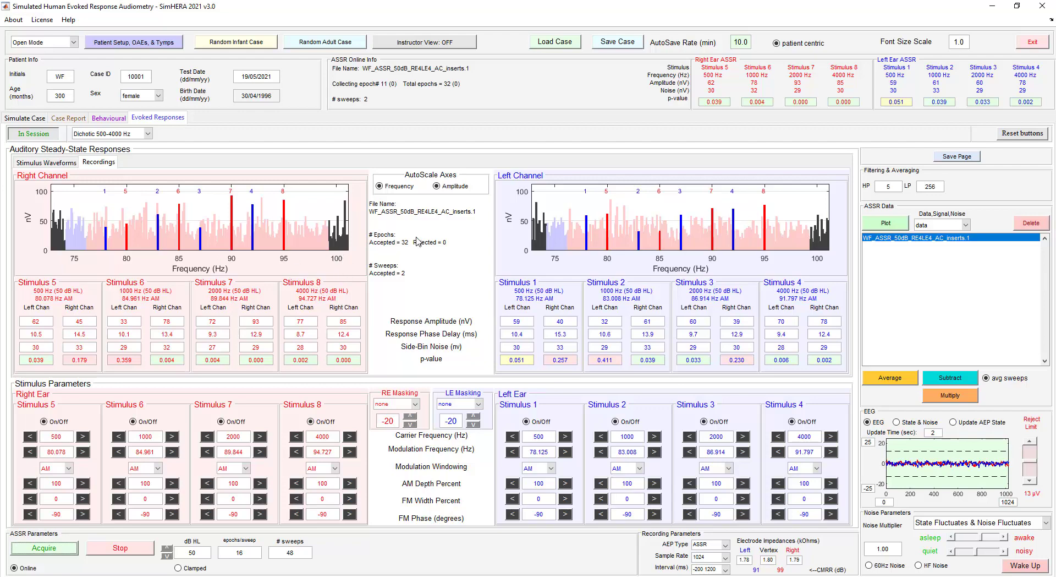
Try turning off frequency autoscaling of the recording spectra and restore it, and turn off amplitude autoscaling.
left_click(380, 186)
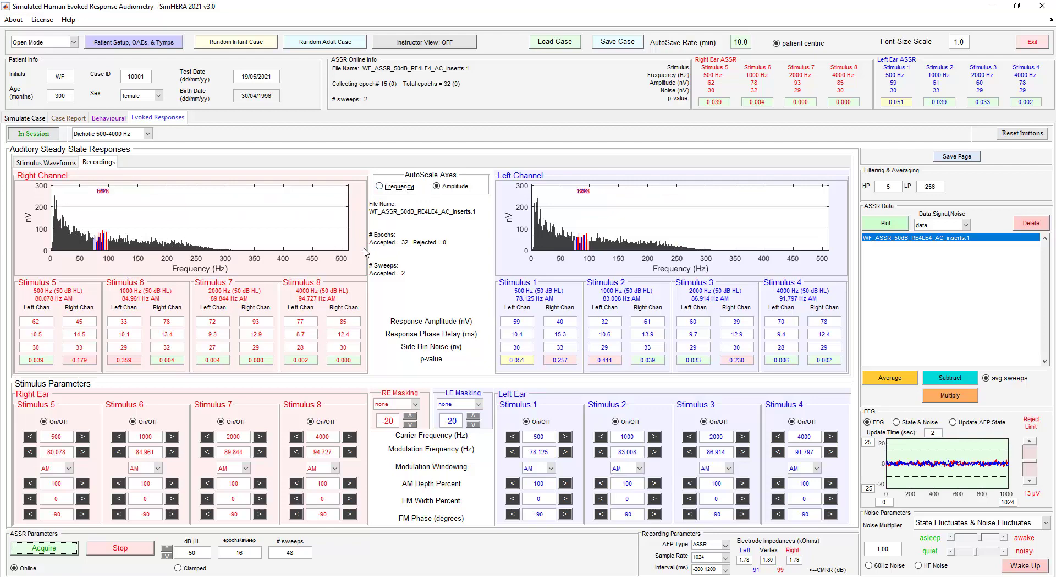
left_click(380, 186)
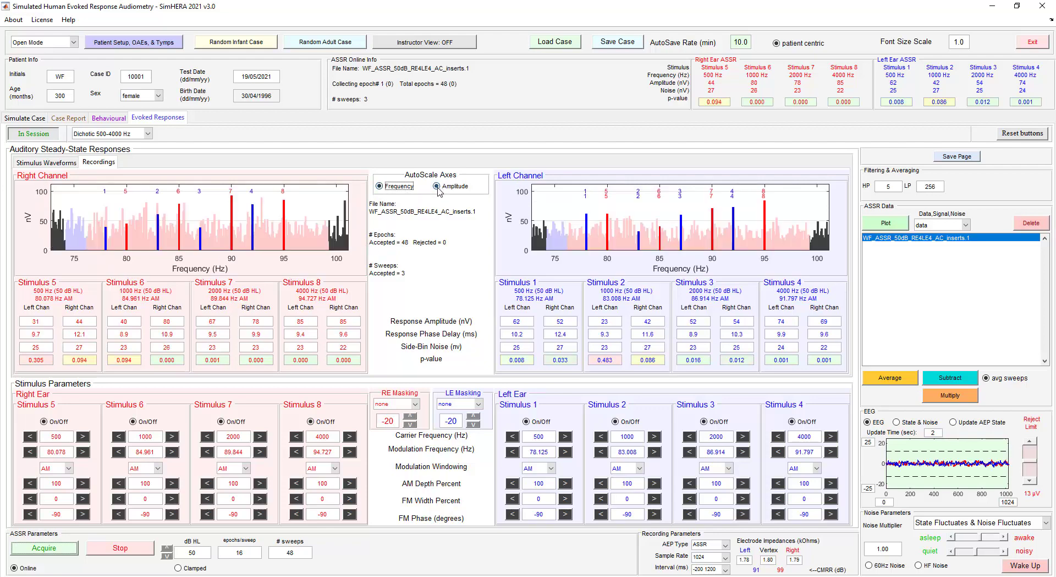
left_click(437, 187)
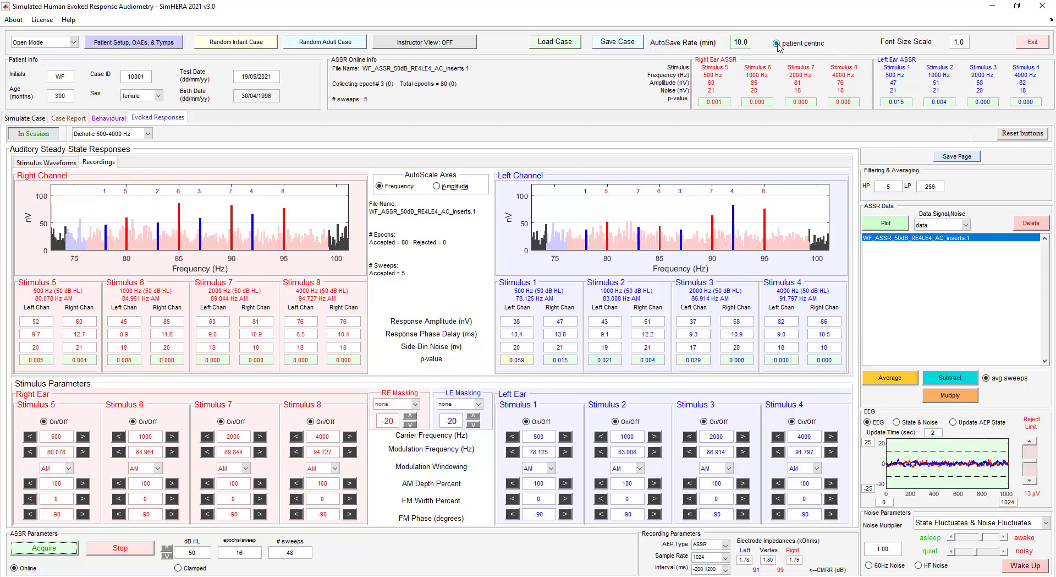
Try the tester-centric layout and return to patient-centric, and look at the stimulus waveforms before going back to the recordings.
left_click(777, 43)
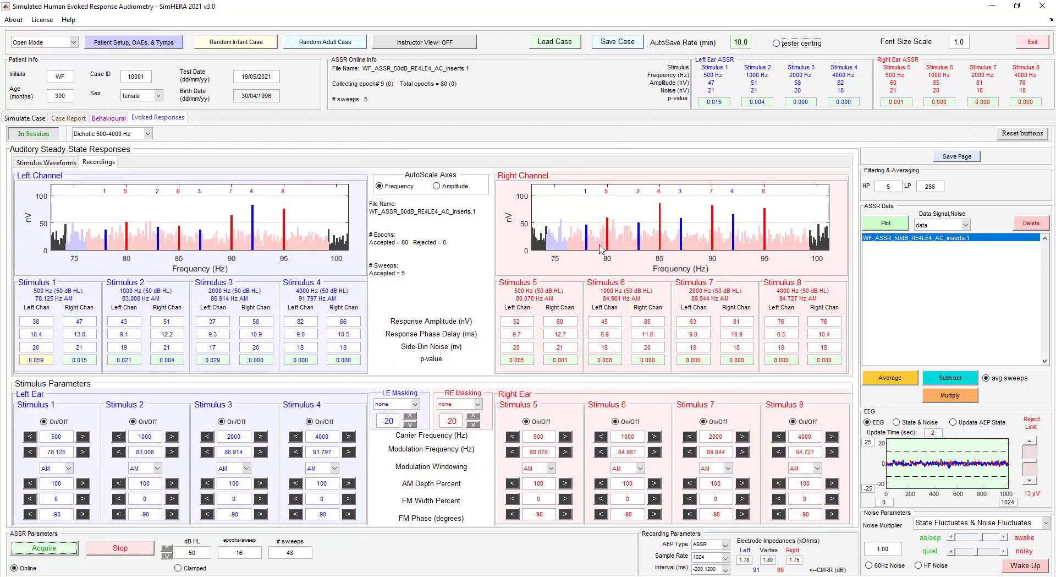
left_click(777, 44)
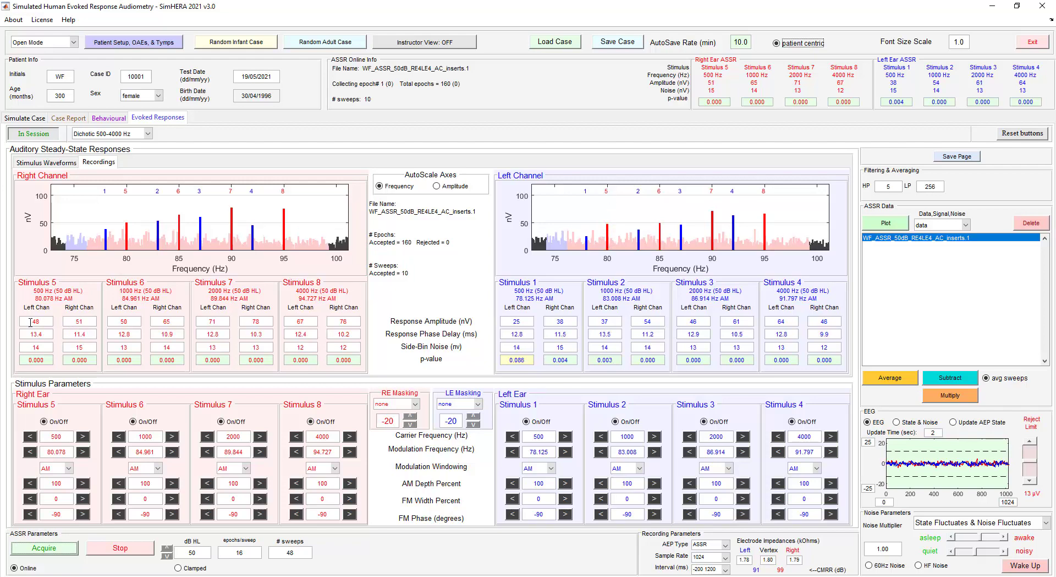
left_click(55, 162)
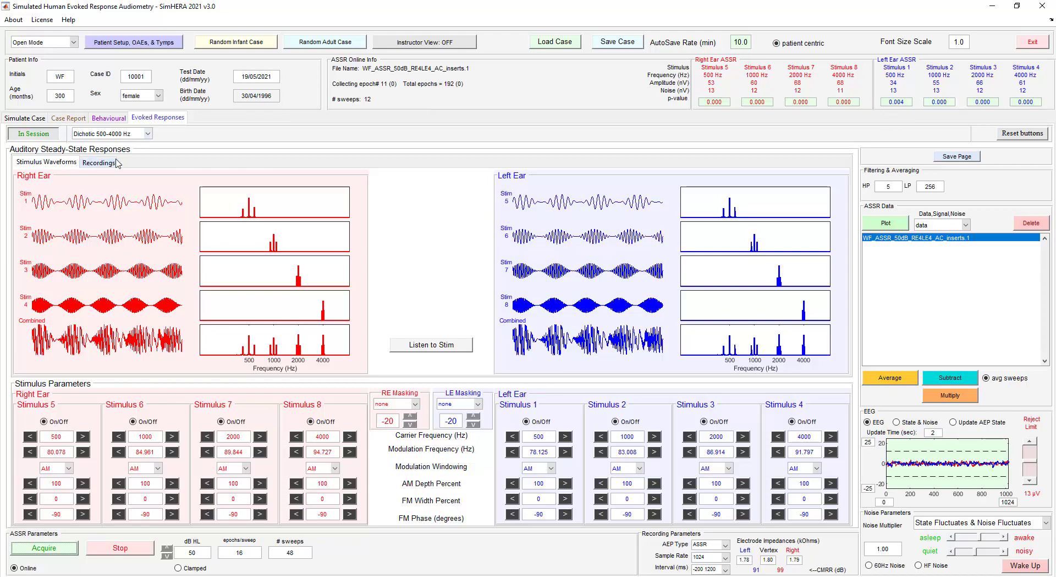
left_click(100, 163)
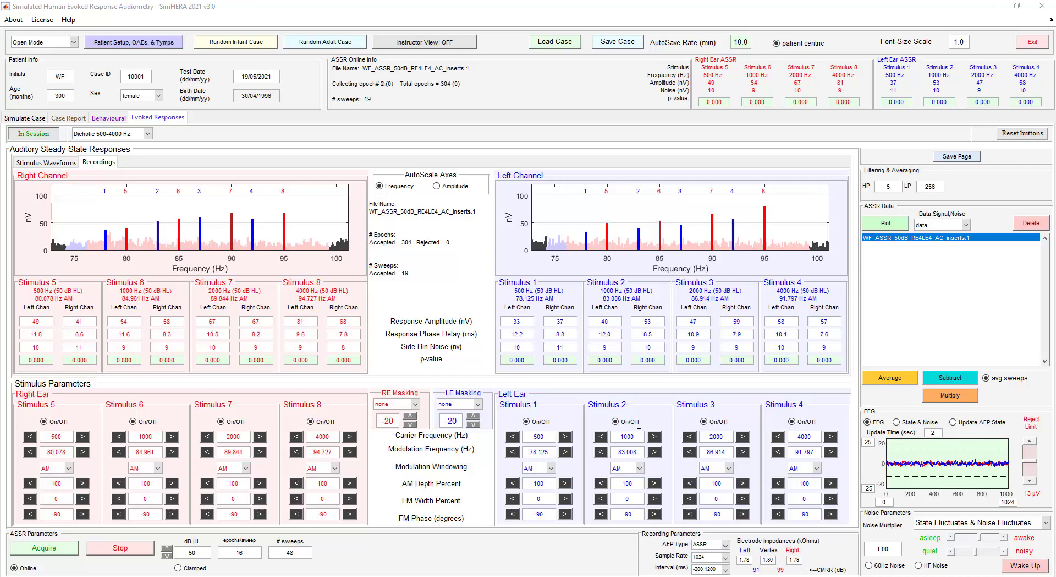
Stop the running acquisition, and acquire a second ASSR recording with the Online option turned off.
left_click(122, 549)
left_click(505, 233)
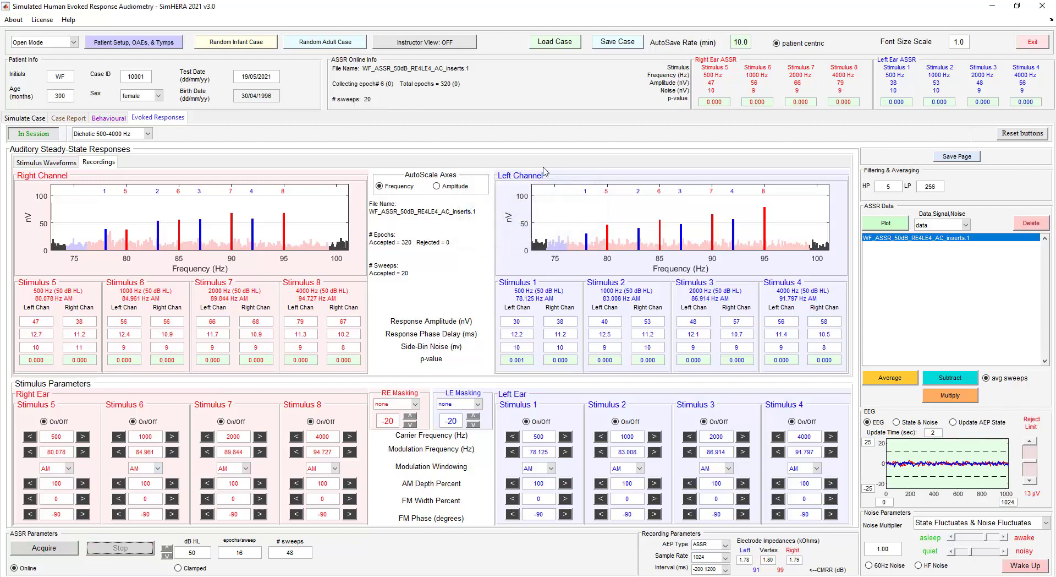
left_click(32, 569)
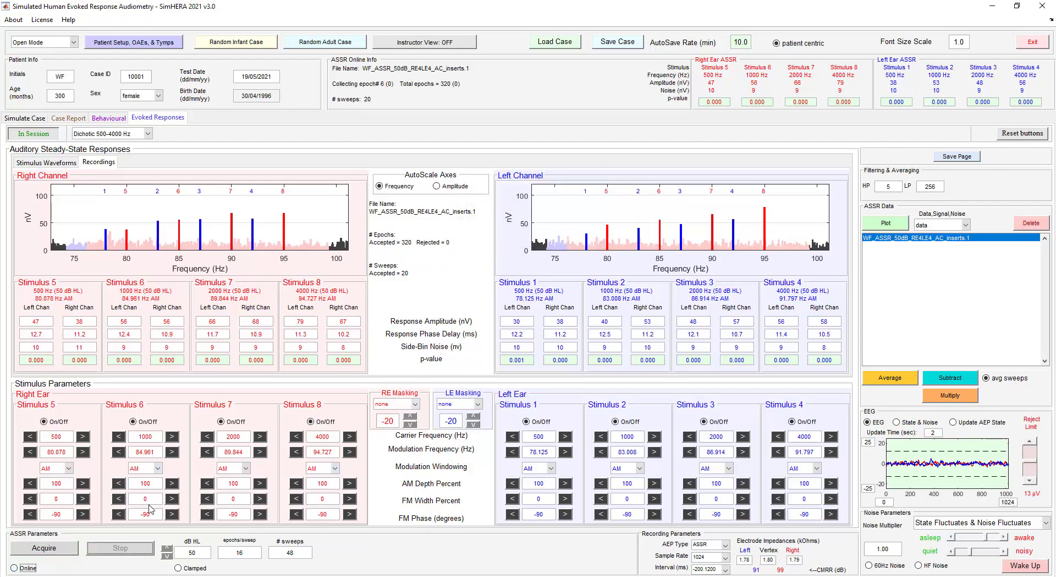
left_click(55, 549)
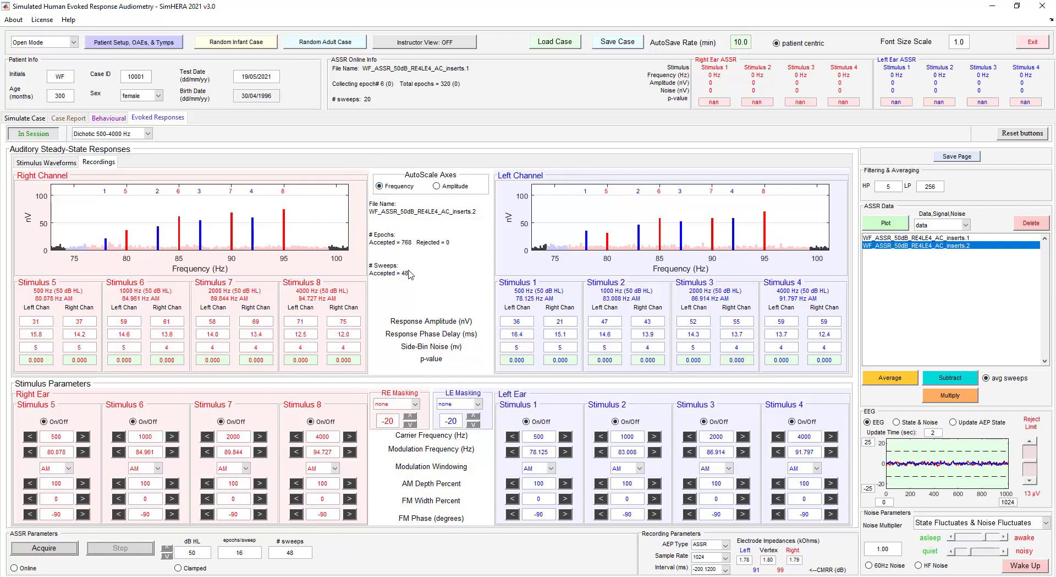
Average the two 50 dB insert-earphone ASSR recordings together.
left_click(894, 238, "shift")
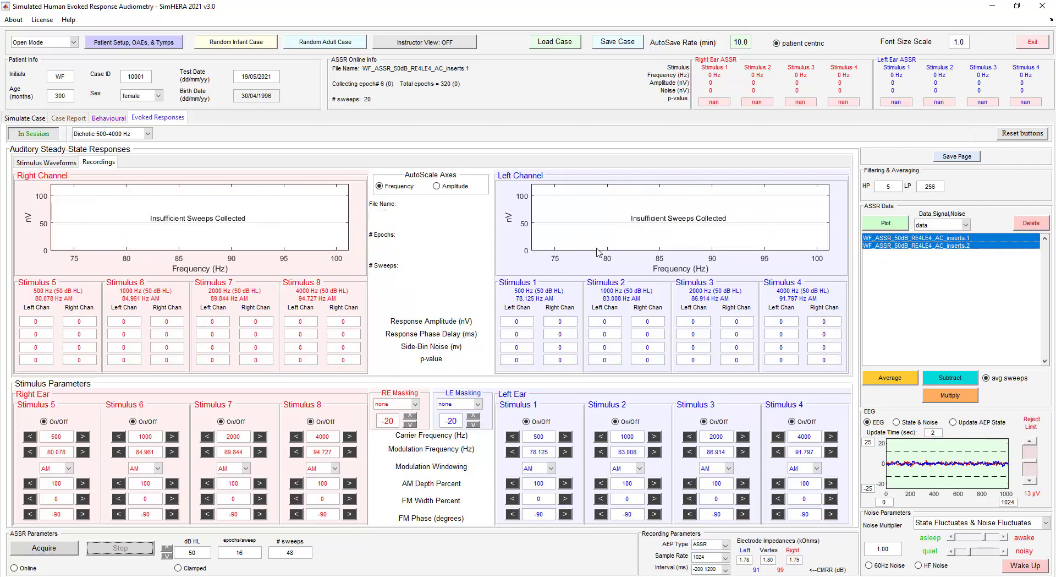
left_click(891, 378)
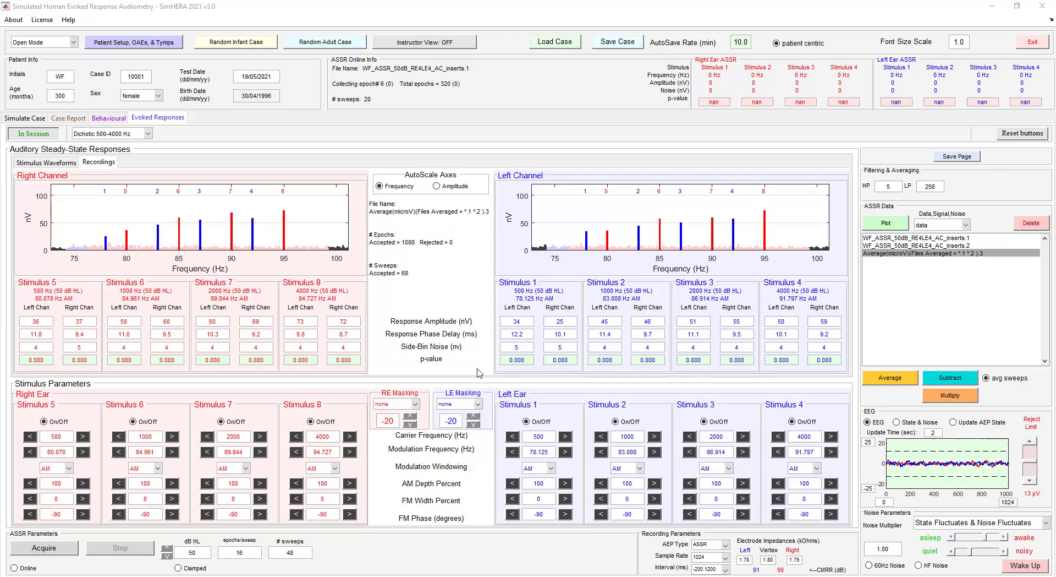
Set Broad Band masking in both ears, at level 10 for the right ear and 30 for the left ear.
left_click(416, 404)
left_click(414, 422)
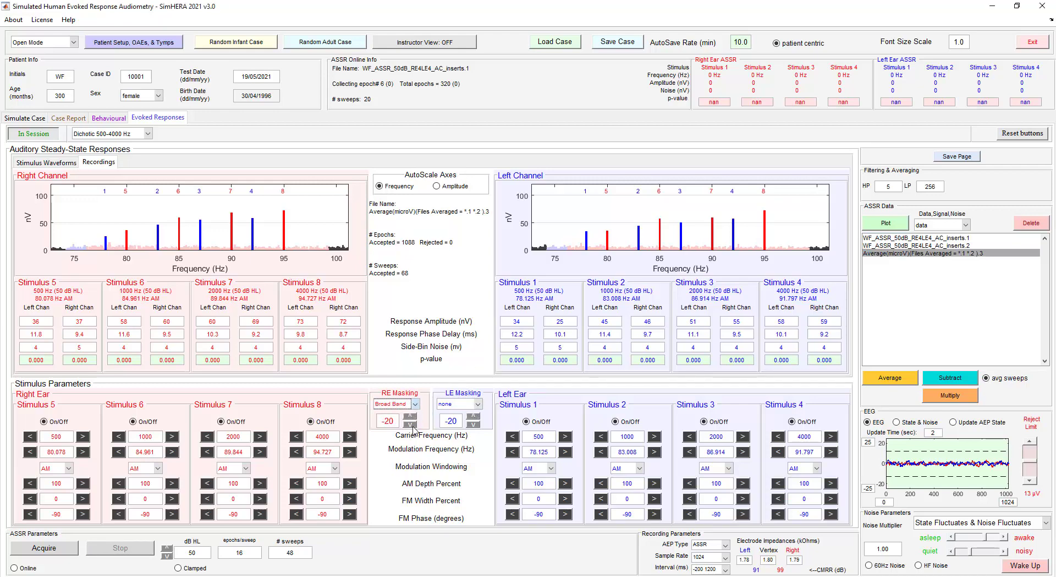
left_click(478, 404)
left_click(472, 419)
left_click(475, 416)
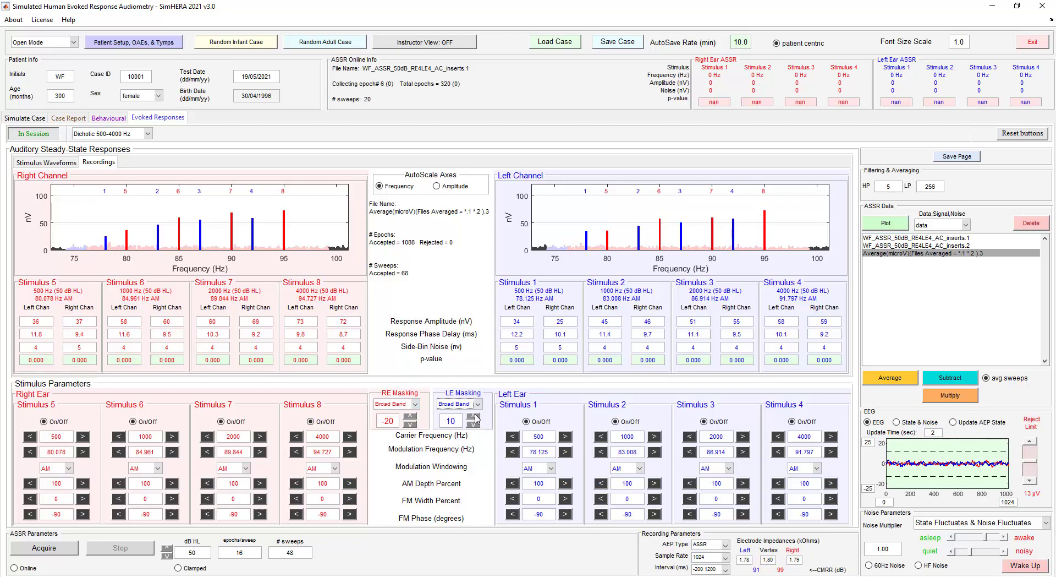
left_click(476, 416)
Try removing the transducers in the patient setup, and place the insert earphones back in both ears.
left_click(160, 48)
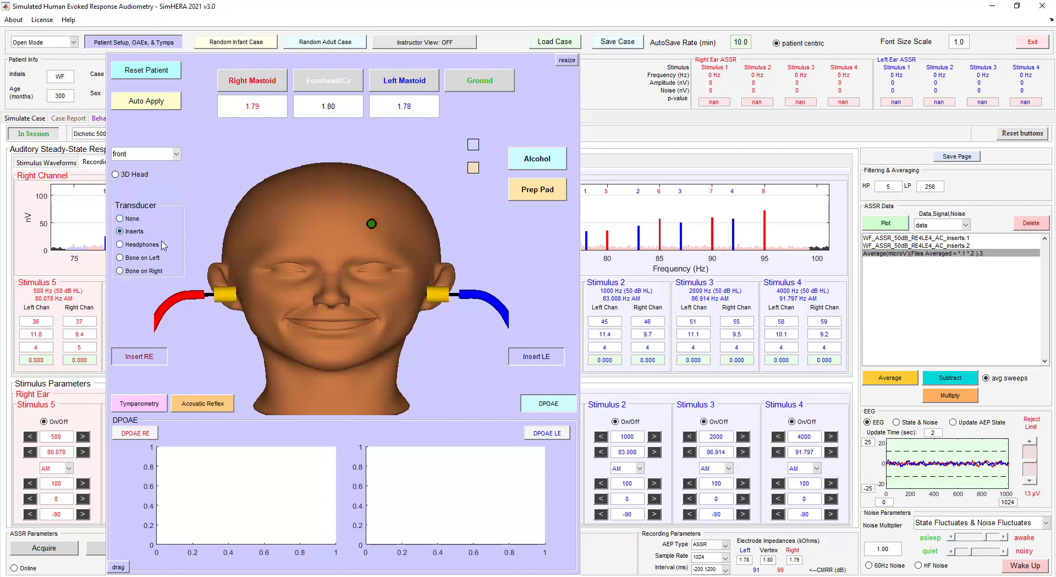
left_click(120, 219)
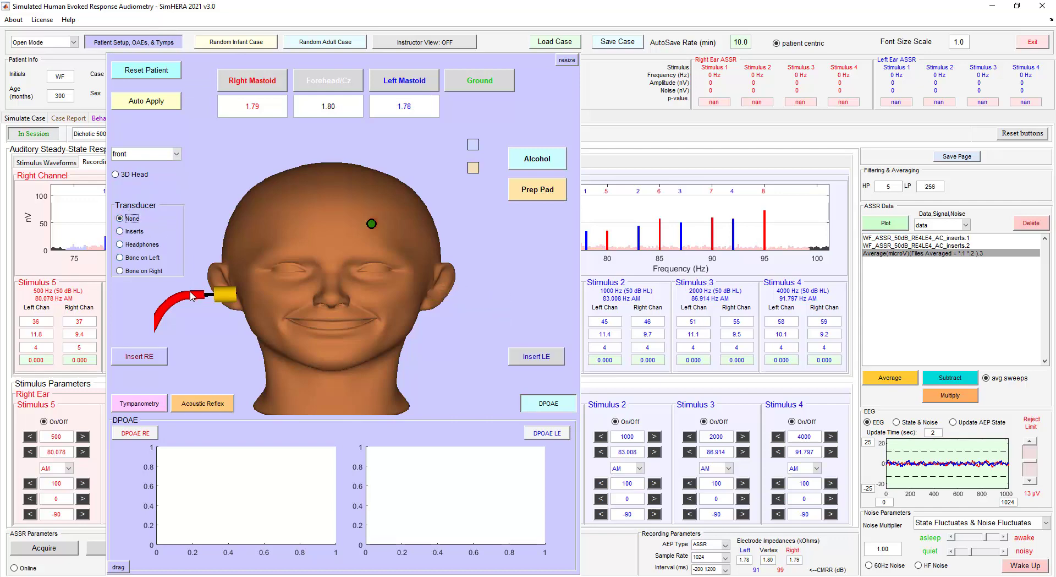
left_click(152, 357)
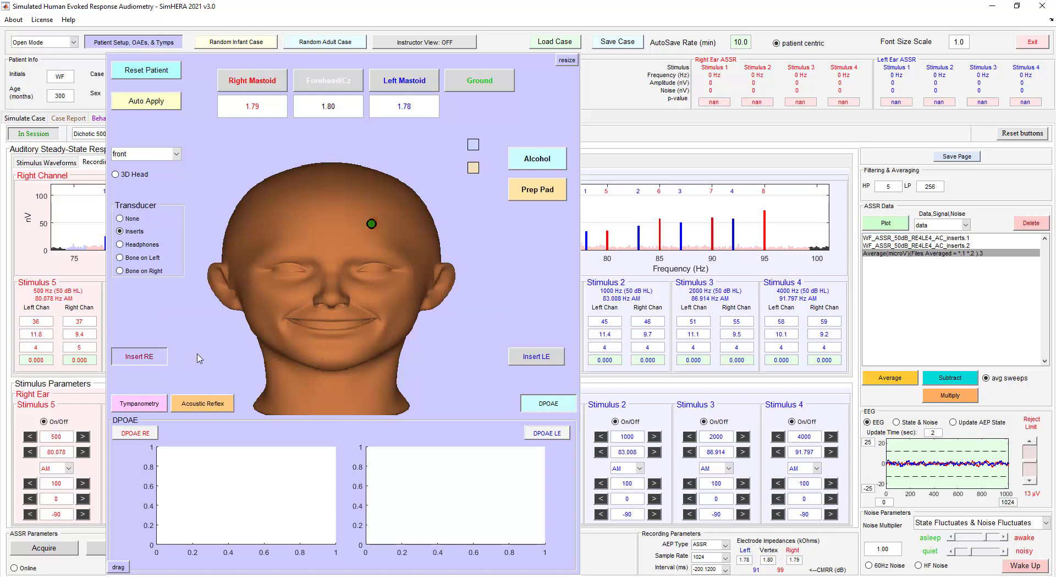
left_click(529, 357)
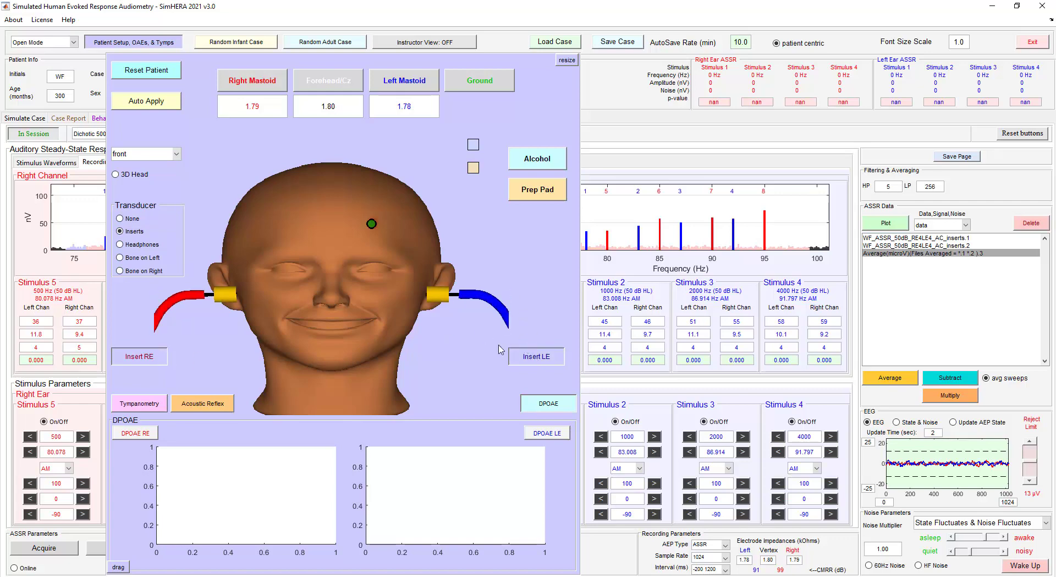
Try headphones and Bone on Left, set the transducer to Bone on Right, and turn on the 3D head before closing the patient setup.
left_click(144, 245)
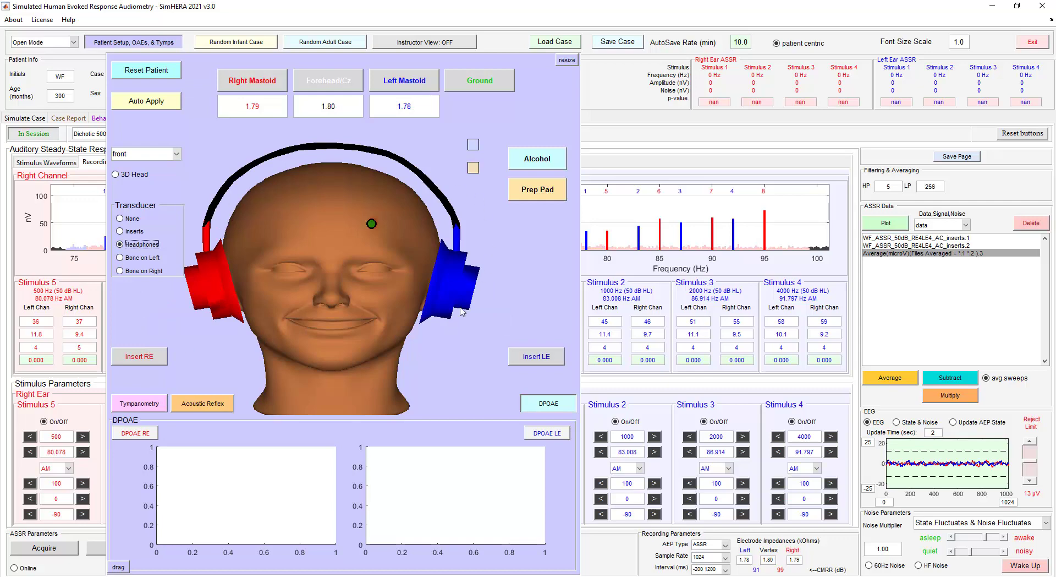
left_click(143, 258)
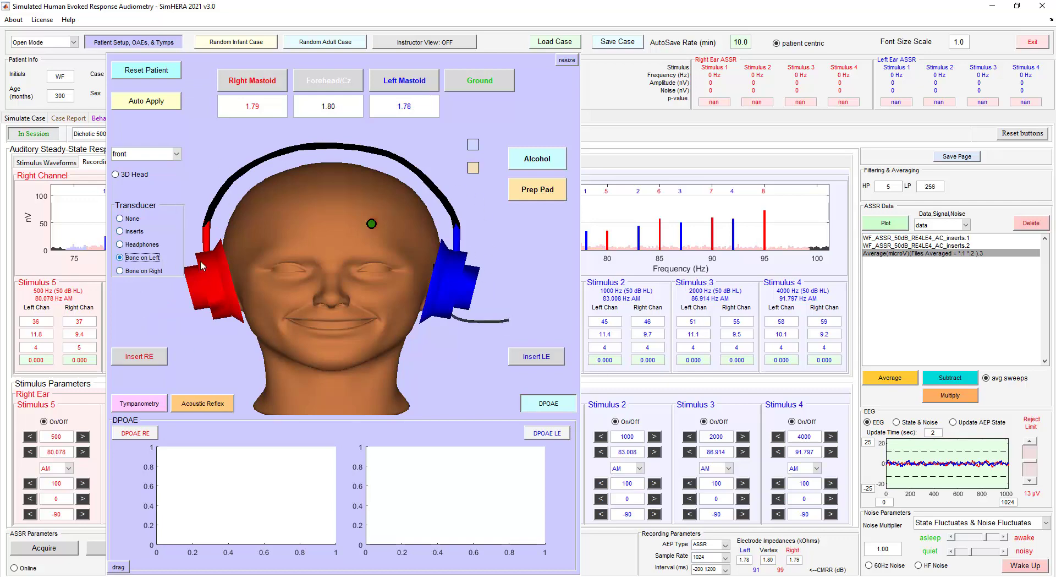
left_click(128, 232)
left_click(141, 269)
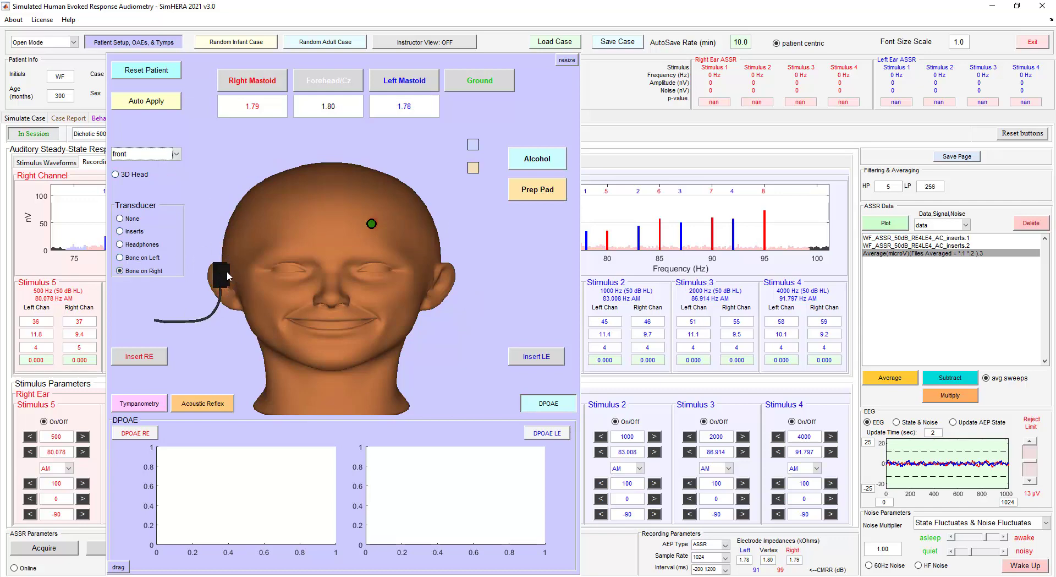
left_click(138, 174)
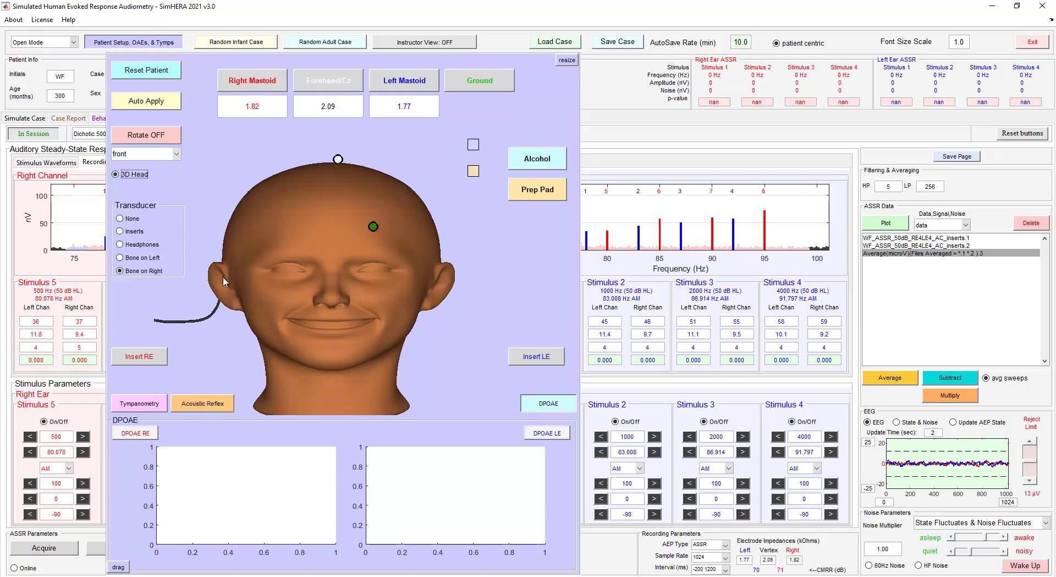
left_click(154, 43)
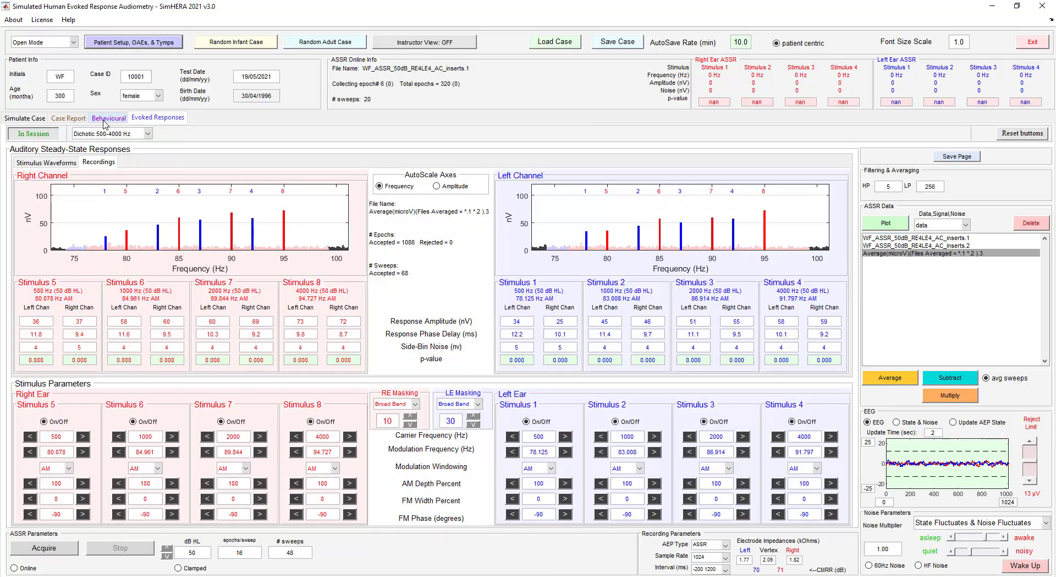
Replace the History text in the case report with "Referral from medical doctor ...".
left_click(75, 117)
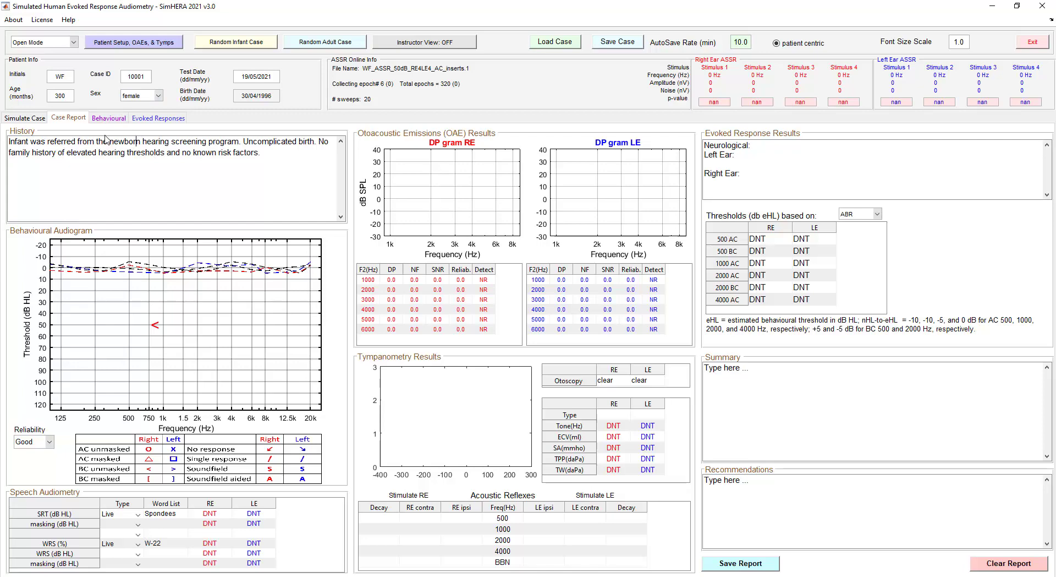
left_click_drag(278, 151, 3, 138)
type("R")
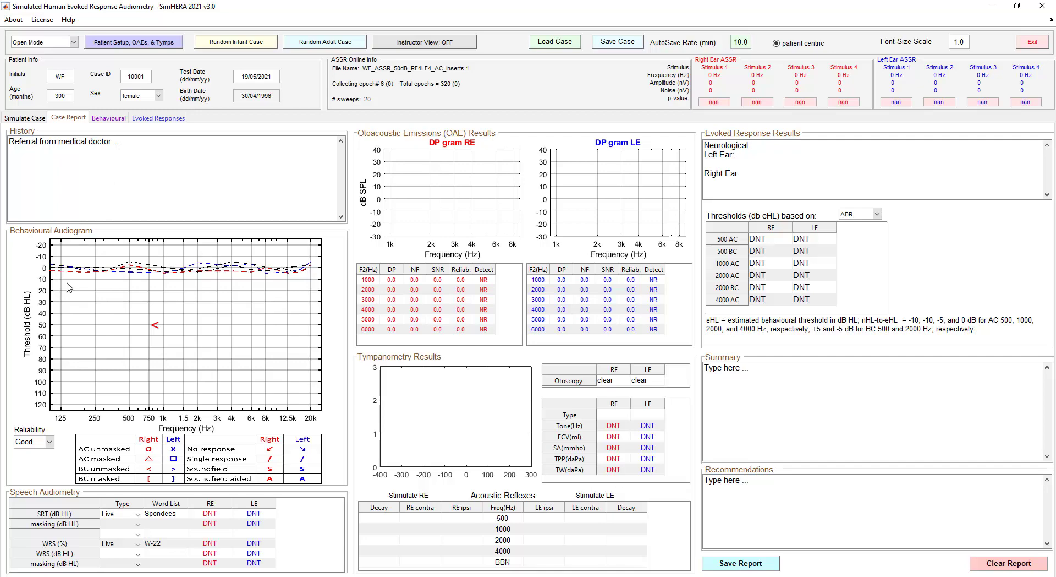
Check the behavioural audiograms, and open the patient setup over the case report, moved and resized so the OAE and tympanometry results stay uncovered.
left_click(113, 120)
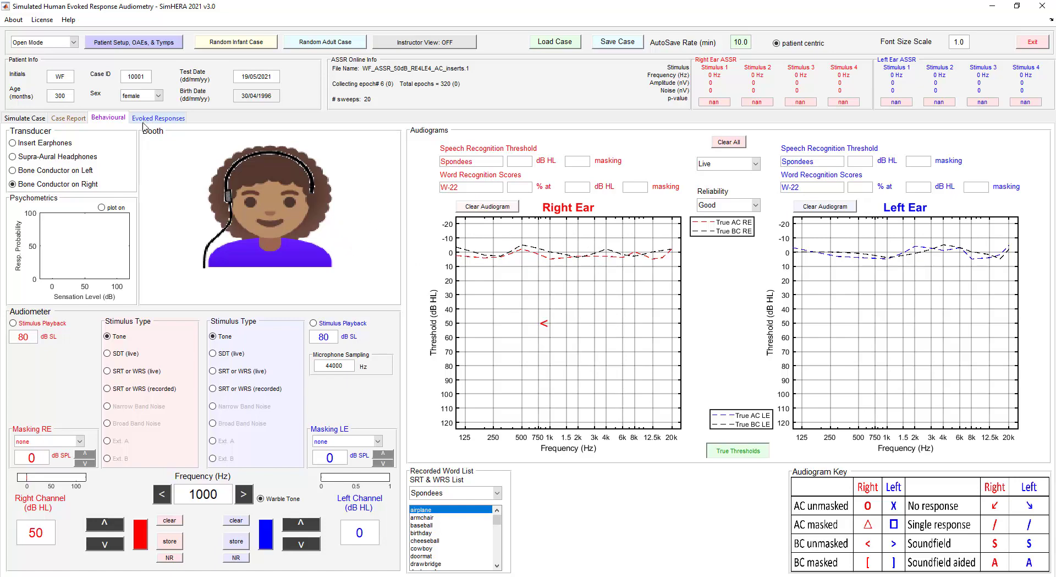
left_click(71, 117)
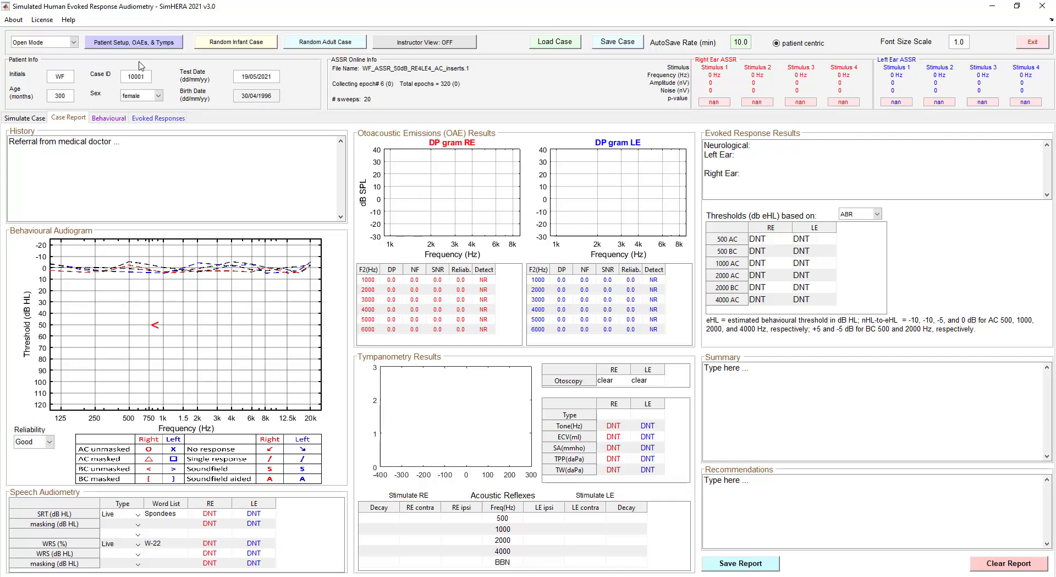
left_click(146, 44)
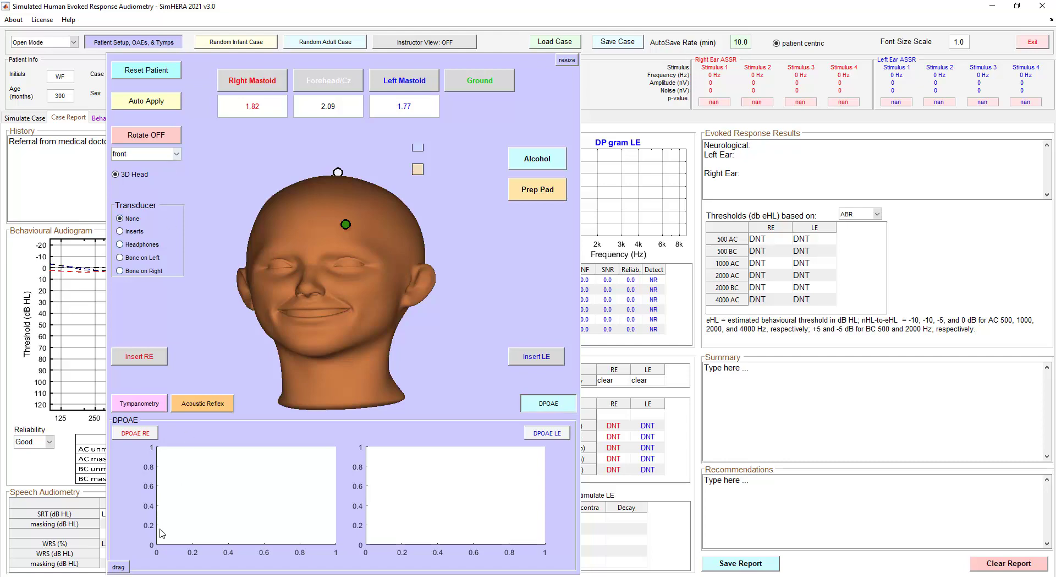
left_click_drag(118, 567, 591, 566)
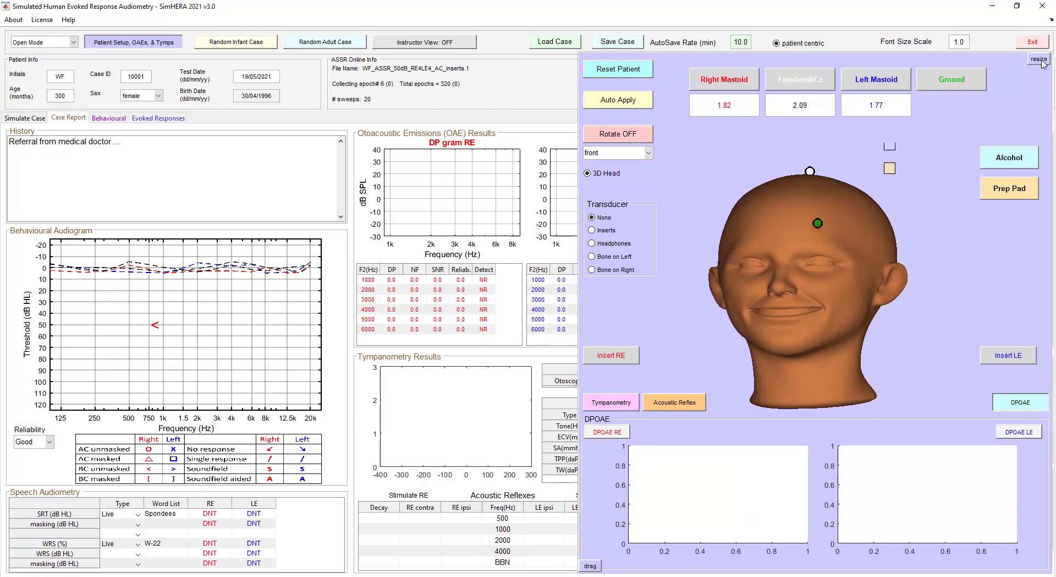
left_click_drag(1041, 62, 880, 212)
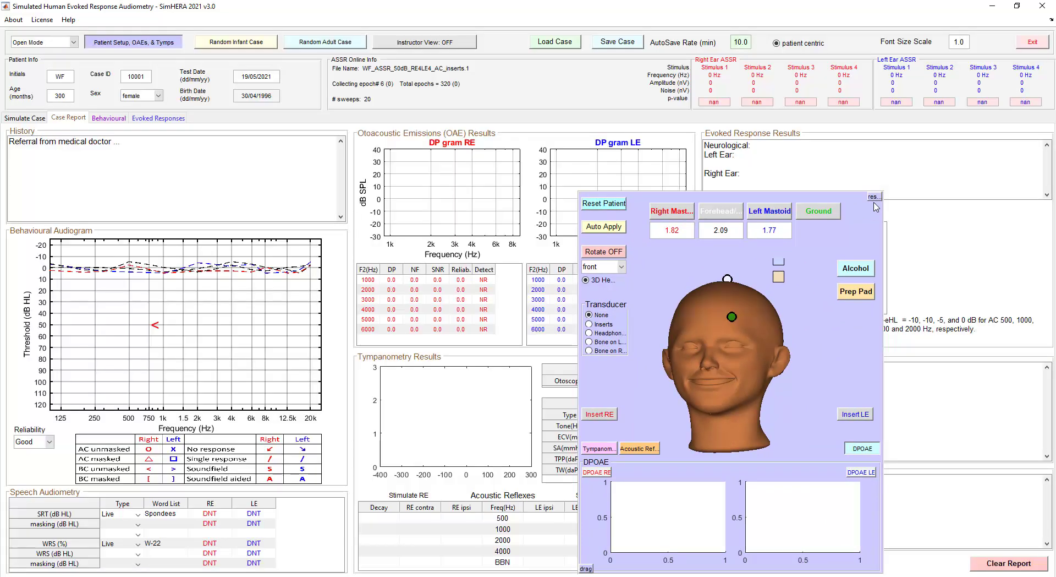
left_click_drag(586, 568, 705, 565)
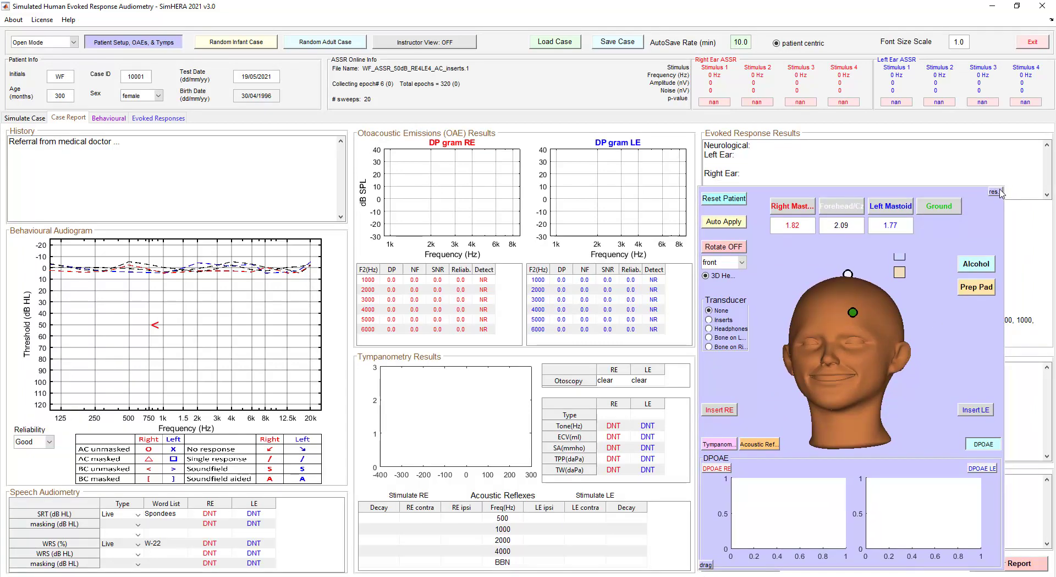
left_click_drag(1000, 190, 1031, 171)
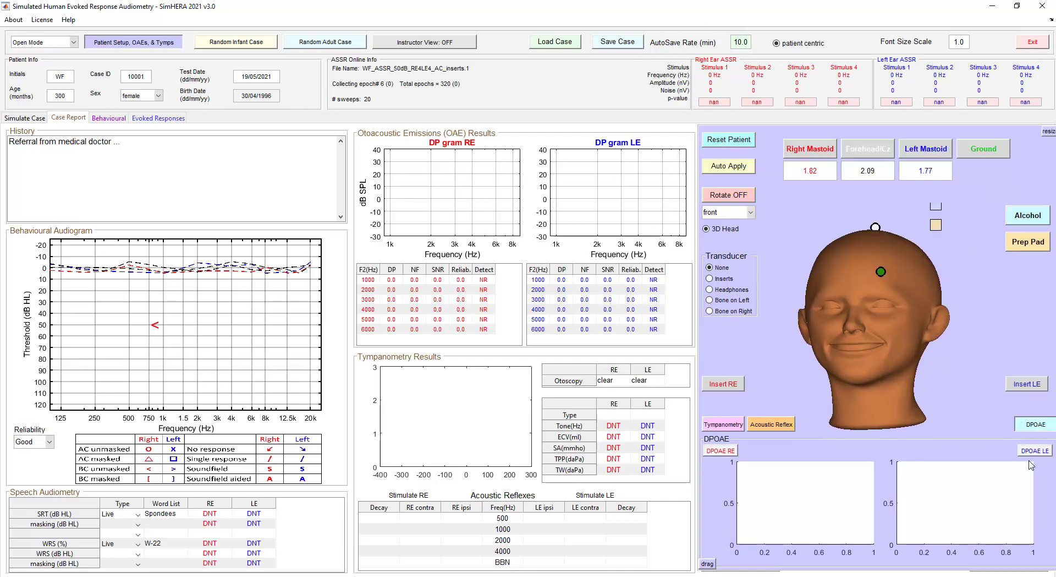
Run the DPOAE test on the right ear, turning the head rotation on and off again during the recording.
left_click(729, 452)
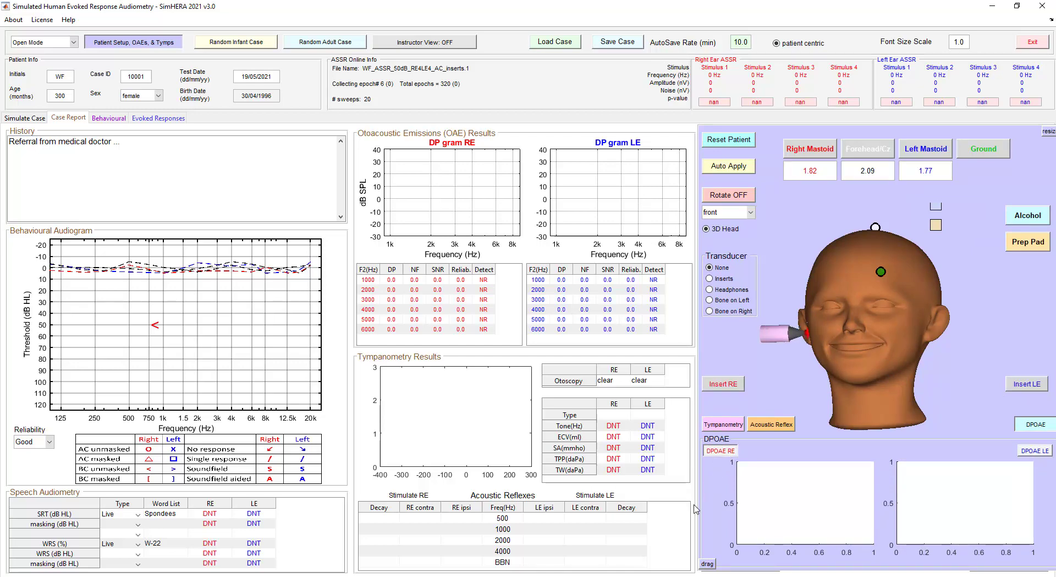
left_click(727, 197)
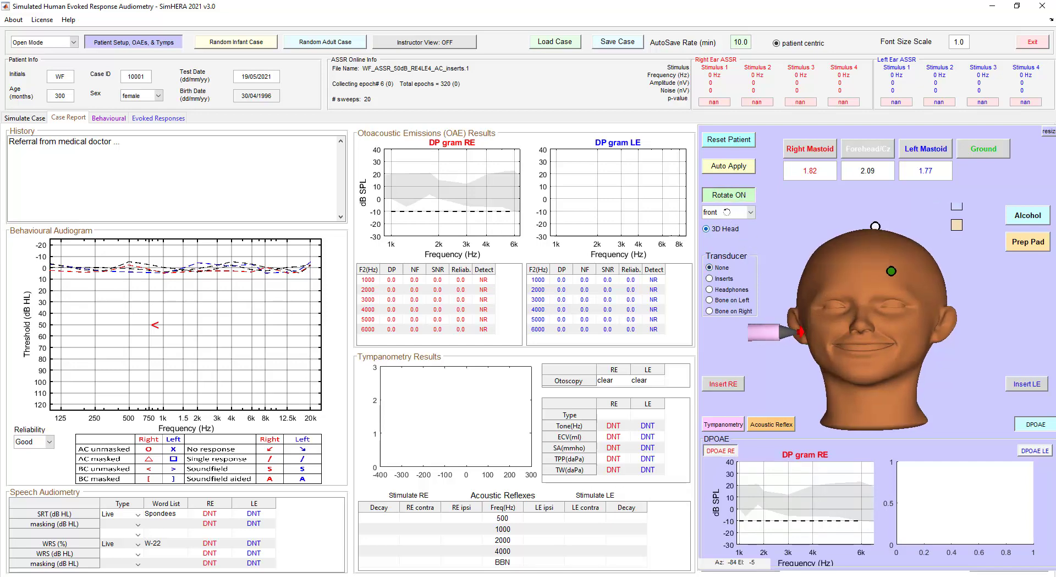
left_click(735, 213)
left_click(733, 226)
left_click(729, 195)
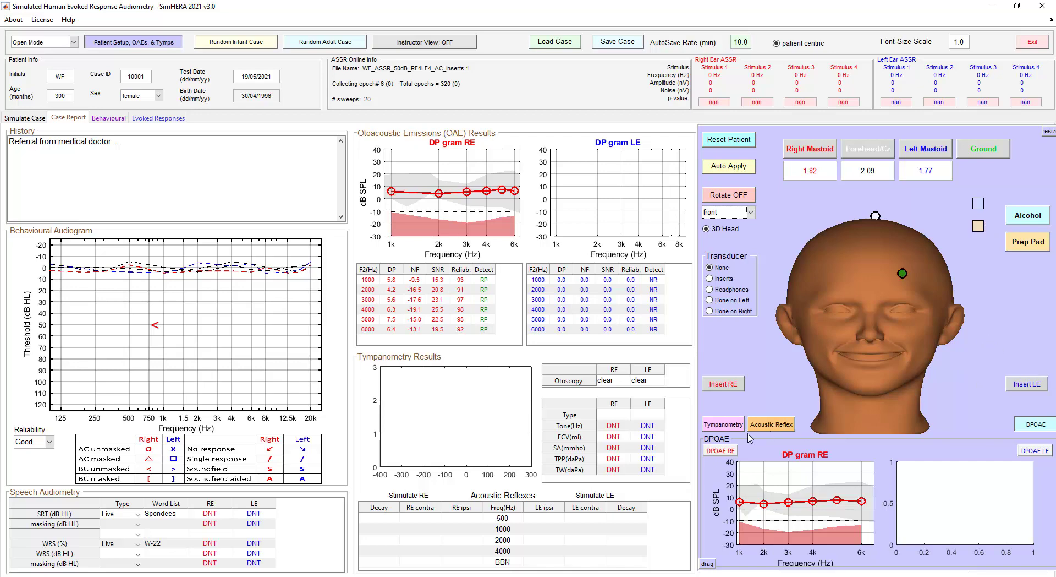
Run tympanometry on the right and left ears, and set the AutoSave rate to 0 min.
left_click(723, 425)
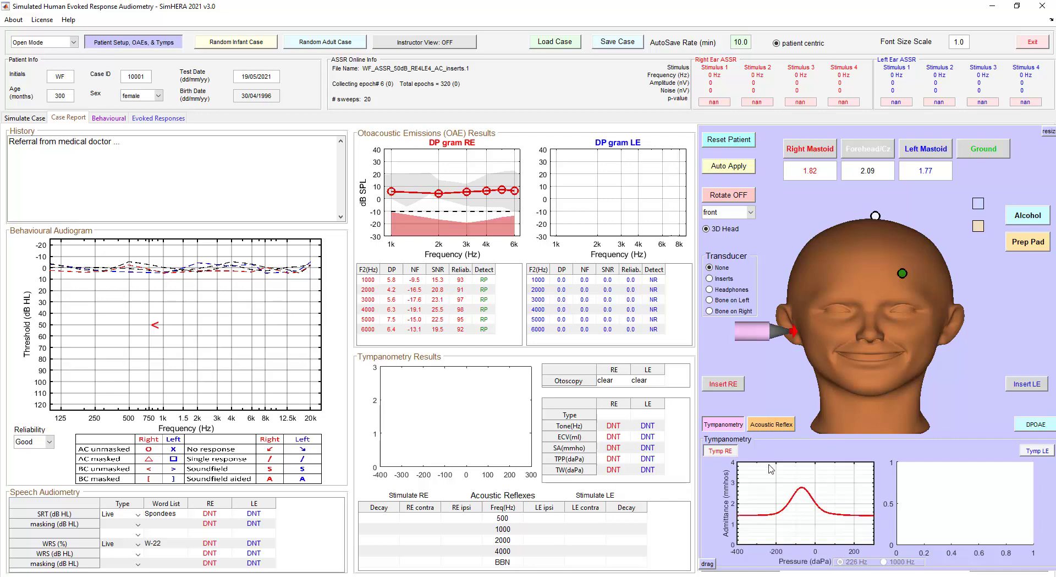
left_click(1036, 450)
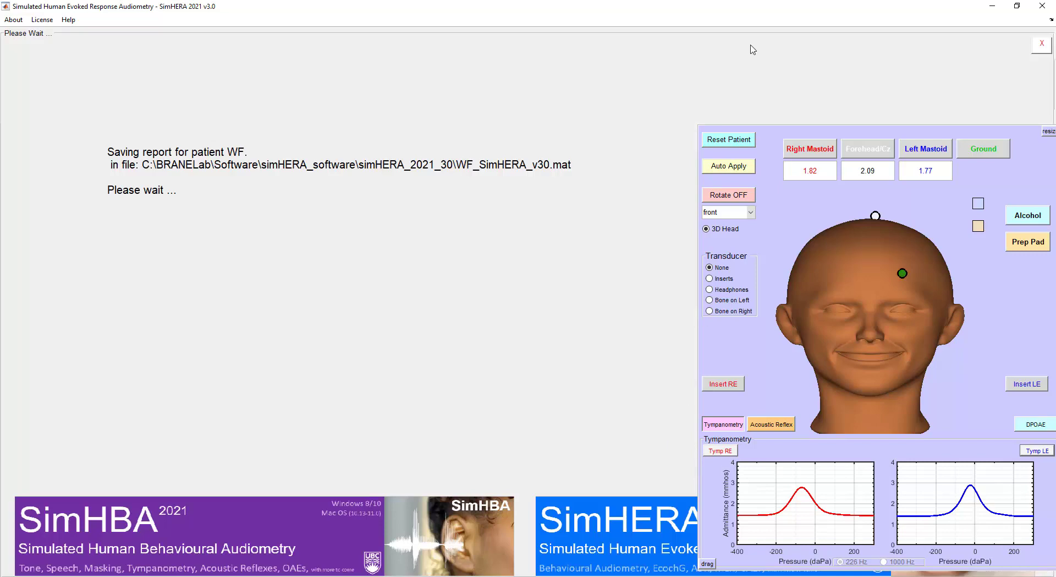
type("0")
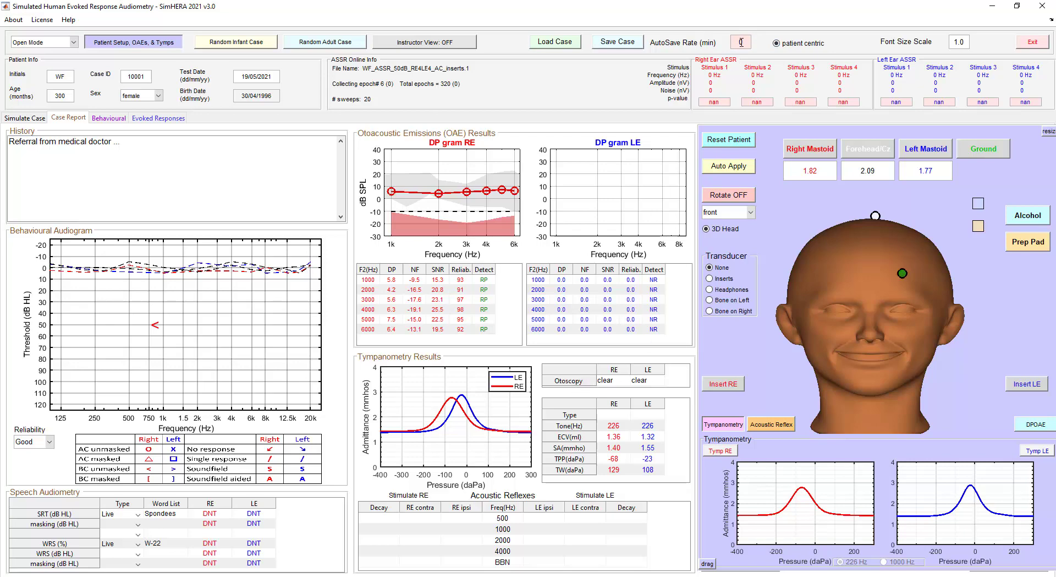
Record the right ipsilateral acoustic reflex at 500 Hz and enter 85 as the RE ipsi threshold in the reflex table.
left_click(771, 423)
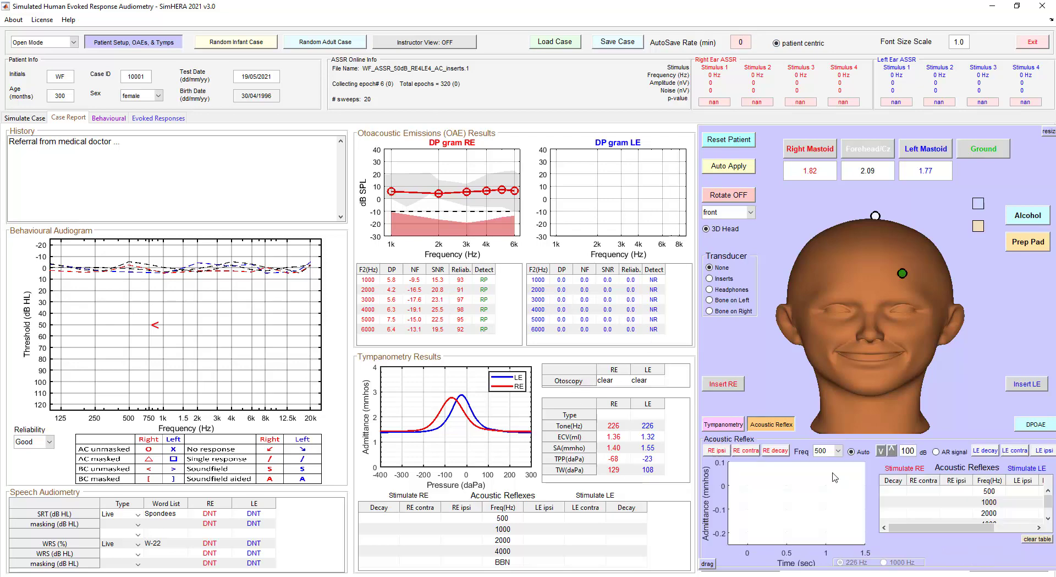
left_click(719, 451)
left_click(720, 451)
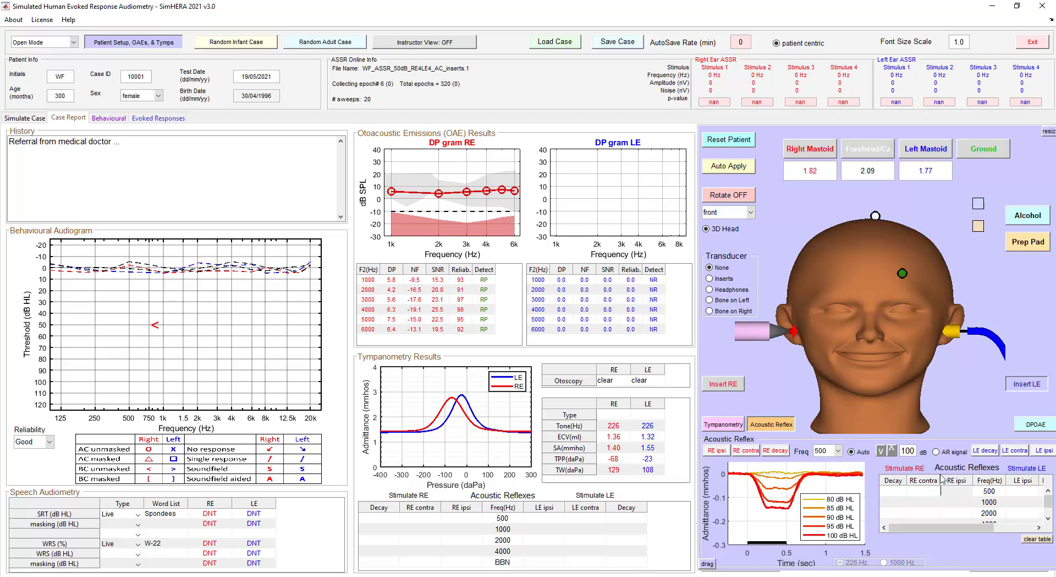
left_click(972, 496)
Turn off automatic levels, set the reflex stimulus to 105 dB, and record the right ipsilateral reflex at 500 Hz.
left_click(838, 451)
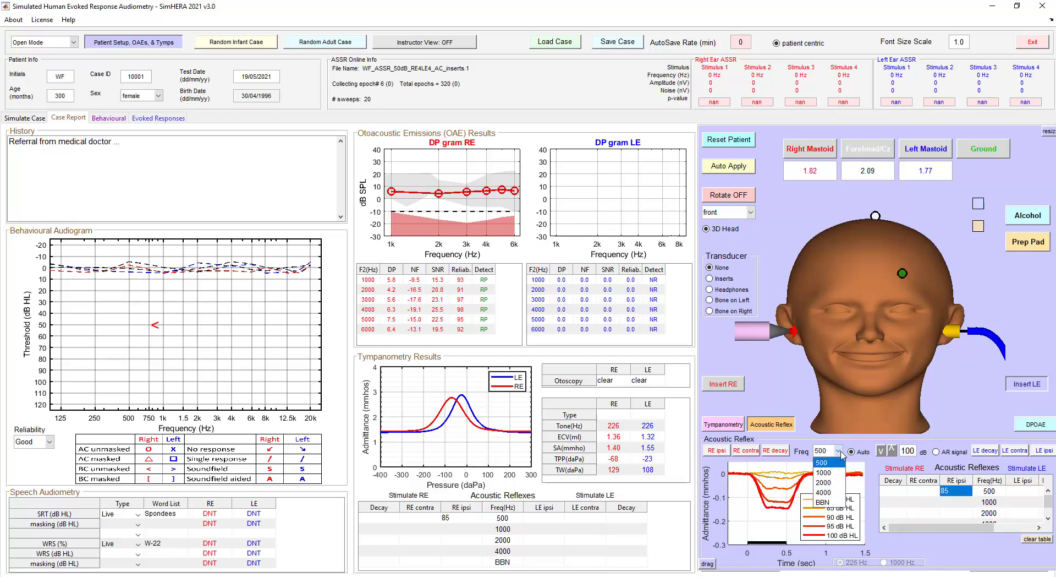
left_click(852, 452)
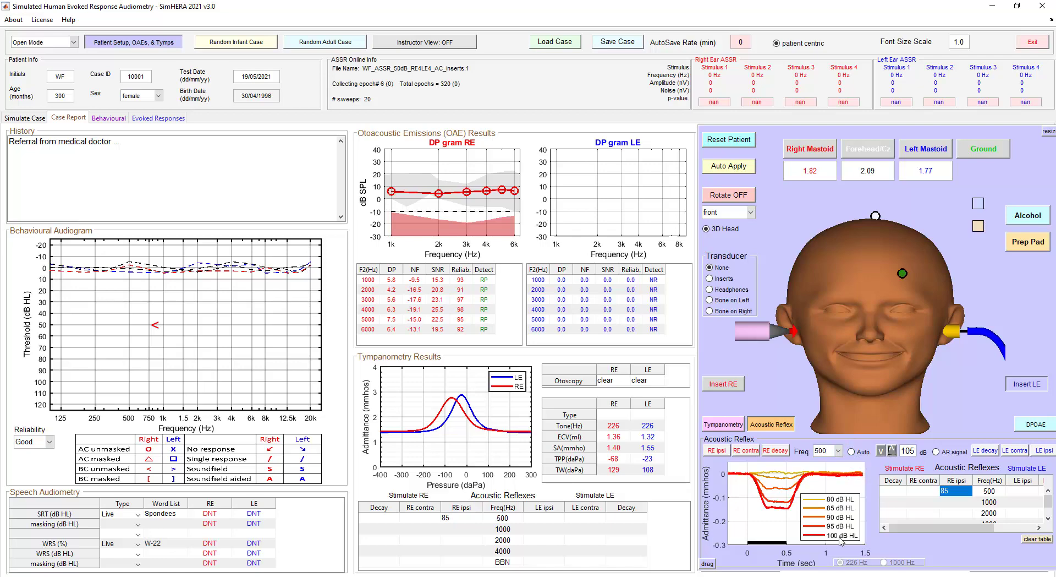
left_click(720, 450)
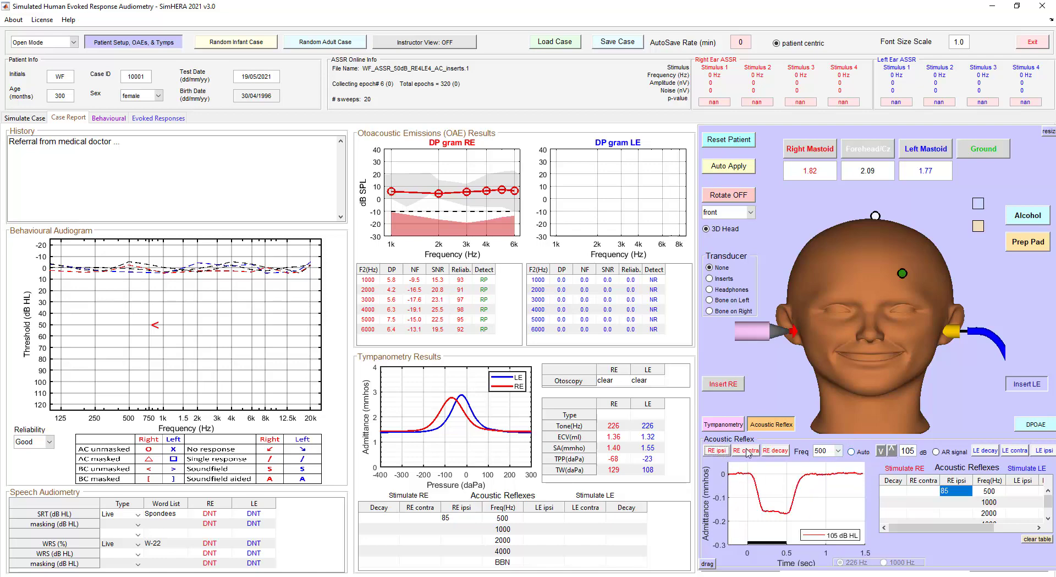
Turn on the AR signal, record the right ipsilateral reflex at 85 dB, and run the right-ear reflex decay test.
left_click(881, 450)
left_click(937, 452)
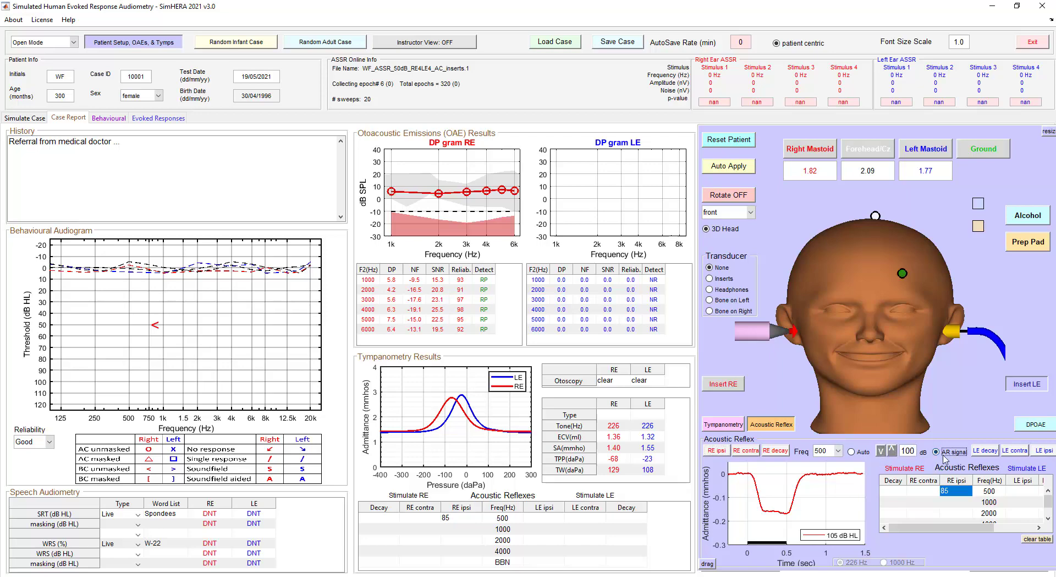
left_click(881, 450)
double_click(881, 451)
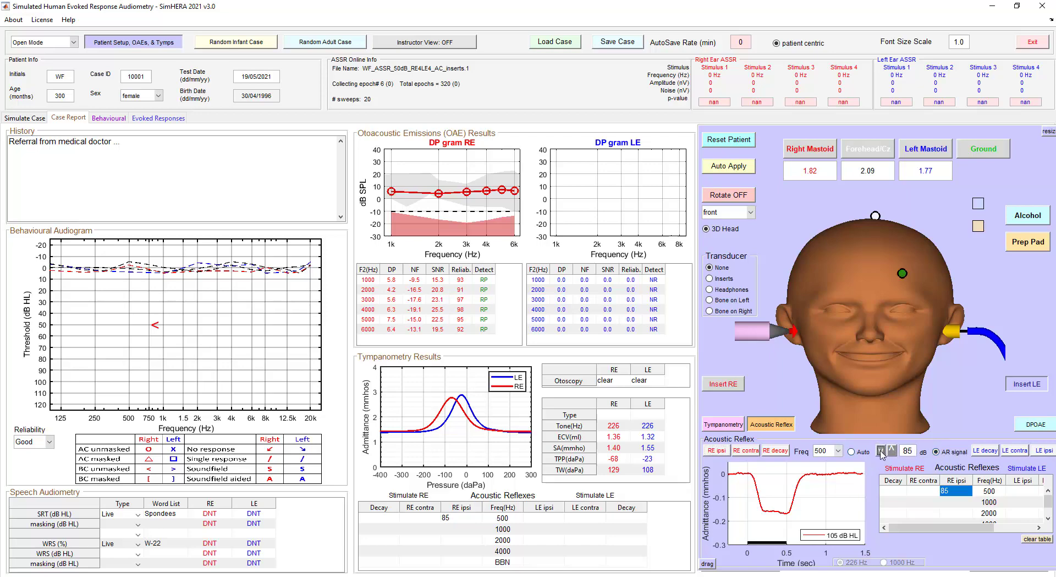
left_click(724, 451)
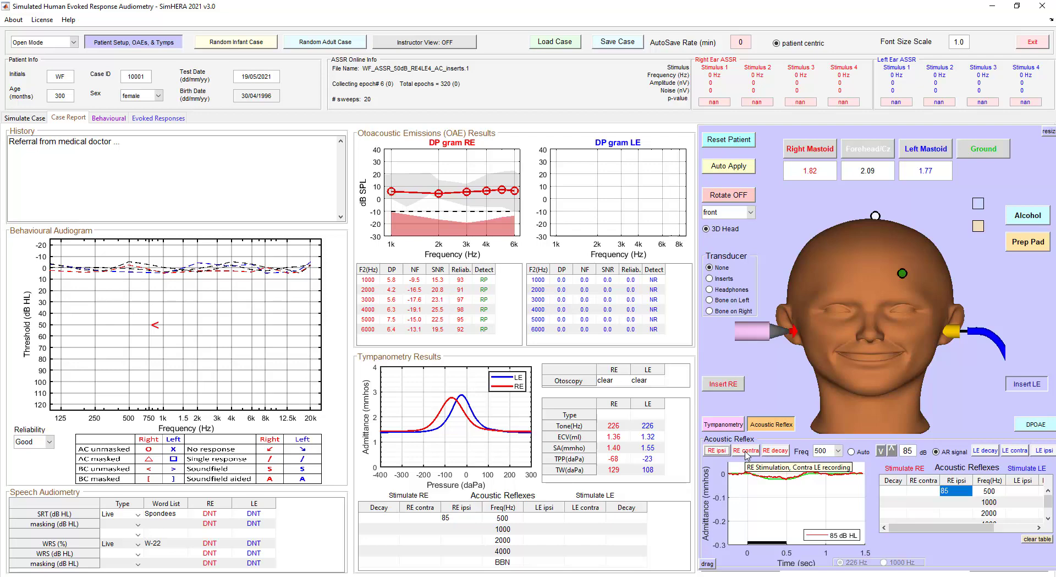
left_click(783, 454)
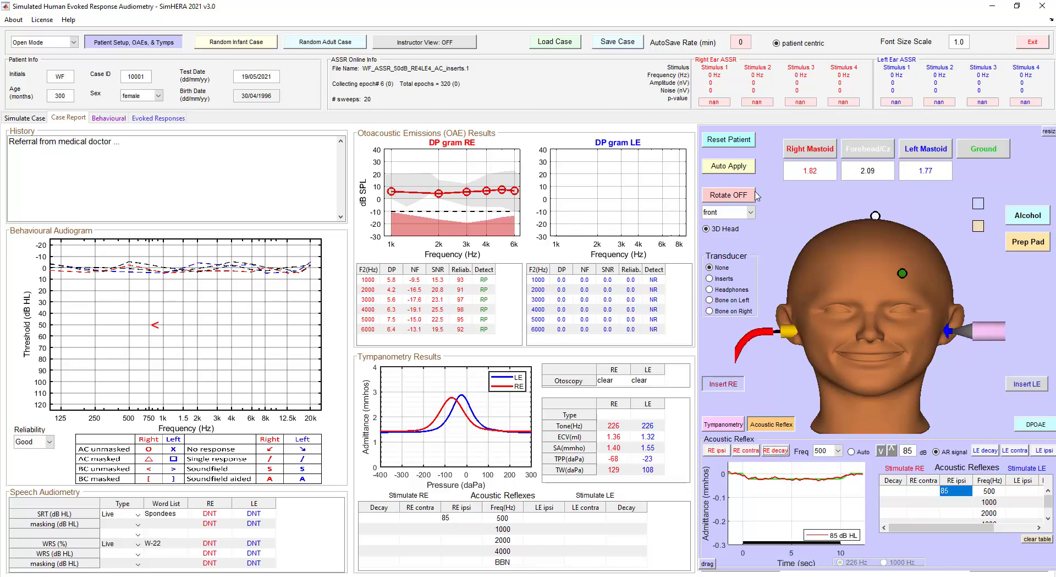
Review the tympanometry, acoustic reflex and DPOAE sections, and close the patient setup.
left_click(725, 425)
left_click(771, 425)
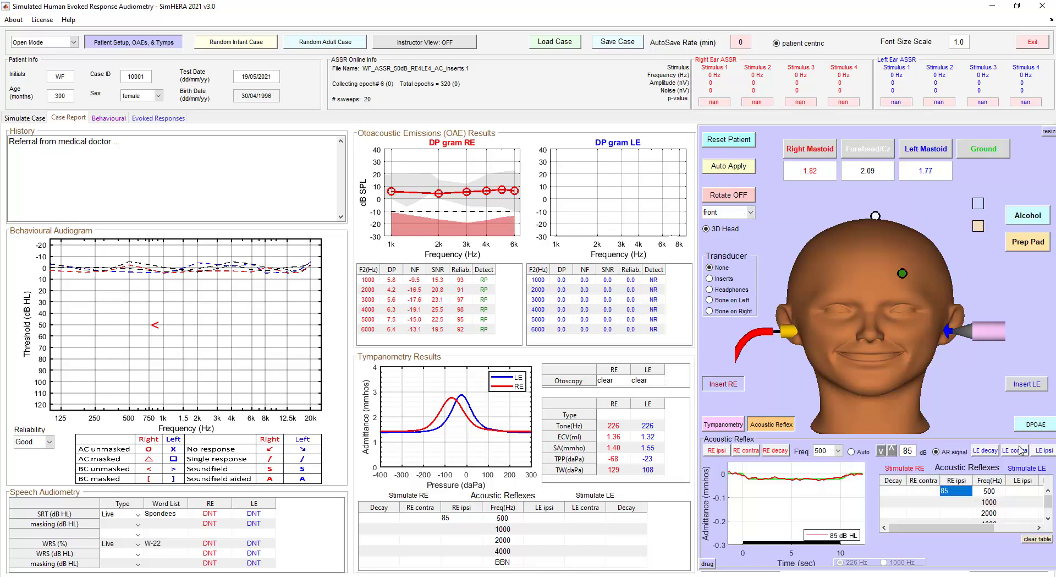
left_click(1045, 425)
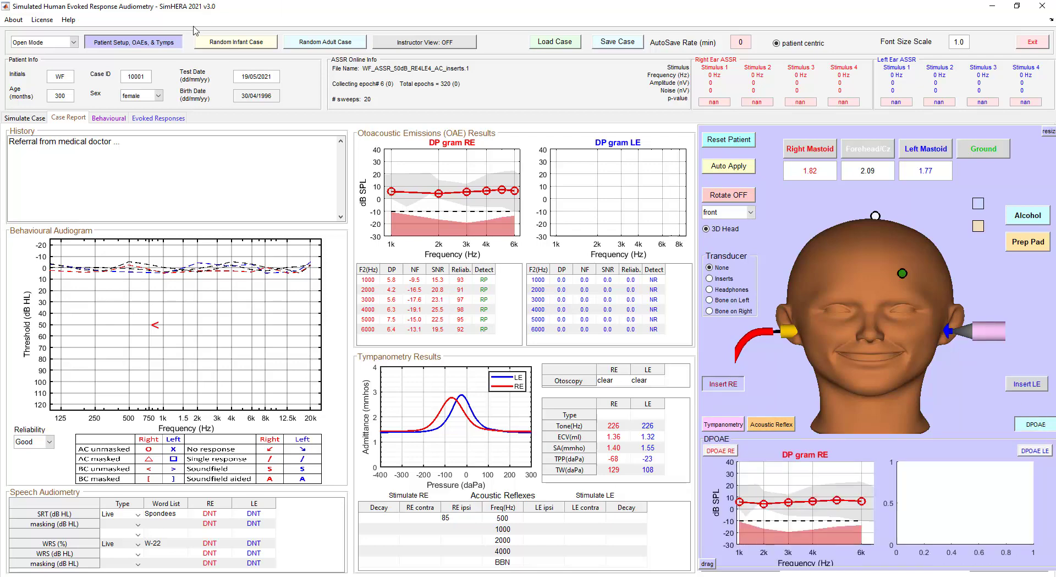
left_click(144, 44)
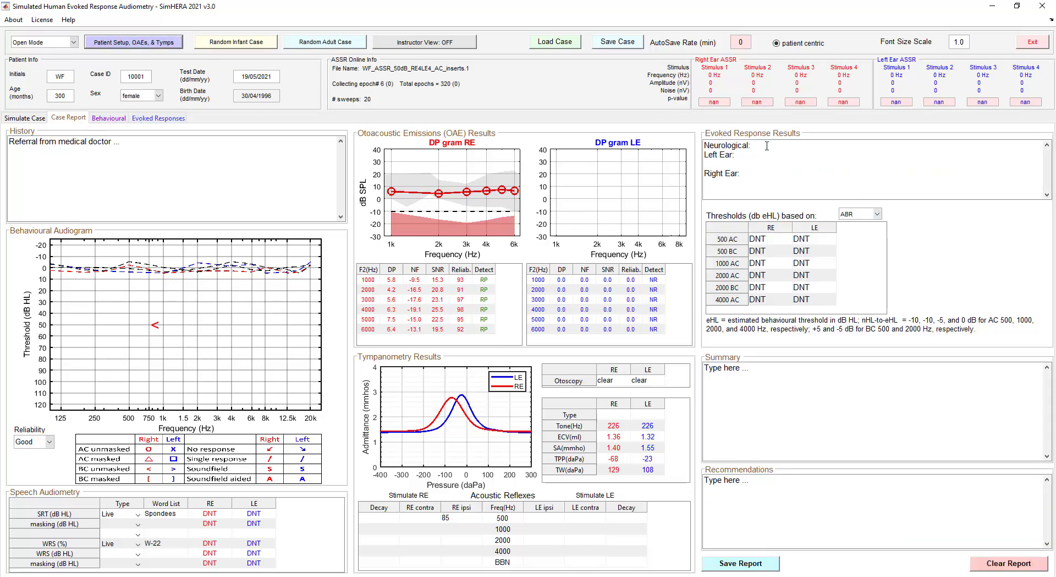
Enter "wave I-V WNL ..." as the left-ear finding in the Evoked Response Results.
left_click(749, 157)
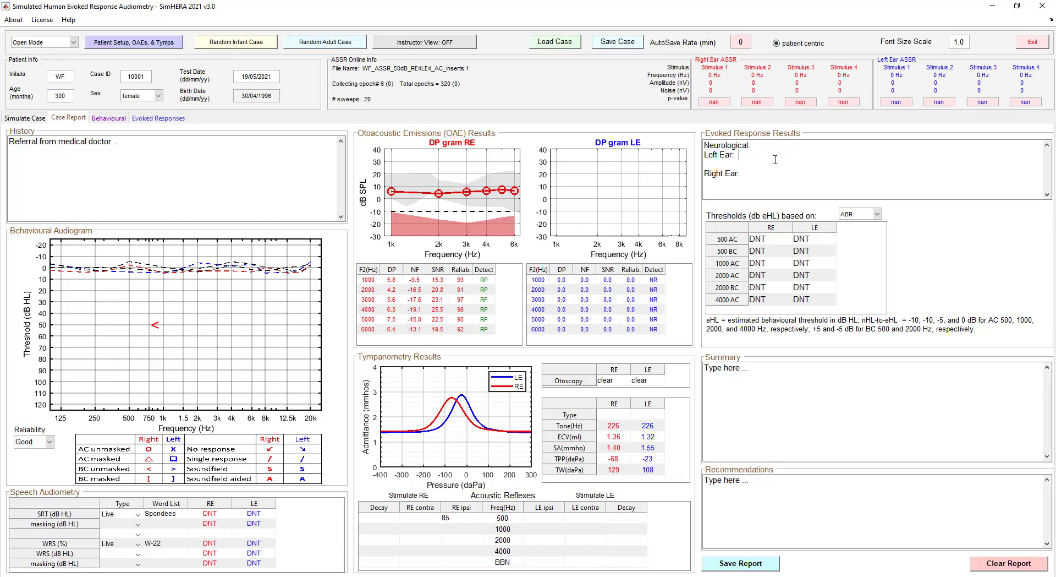
type("wave I-V WNL ..")
key("Left")
key("Left")
key("Left")
left_click(754, 174)
Base the estimated thresholds on CAEP and set the right-ear 500 AC threshold to <=20.
left_click(877, 214)
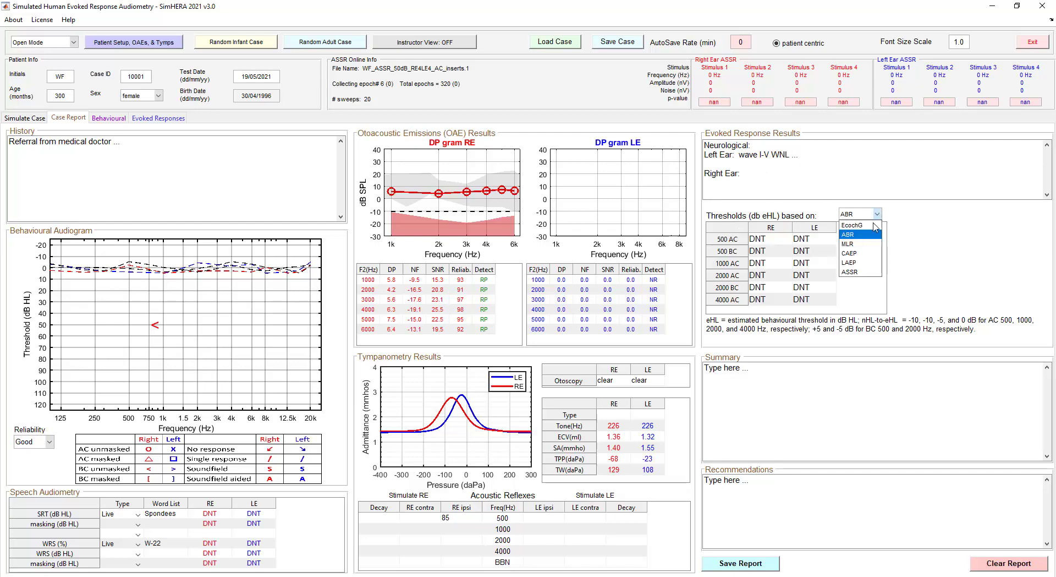
left_click(866, 255)
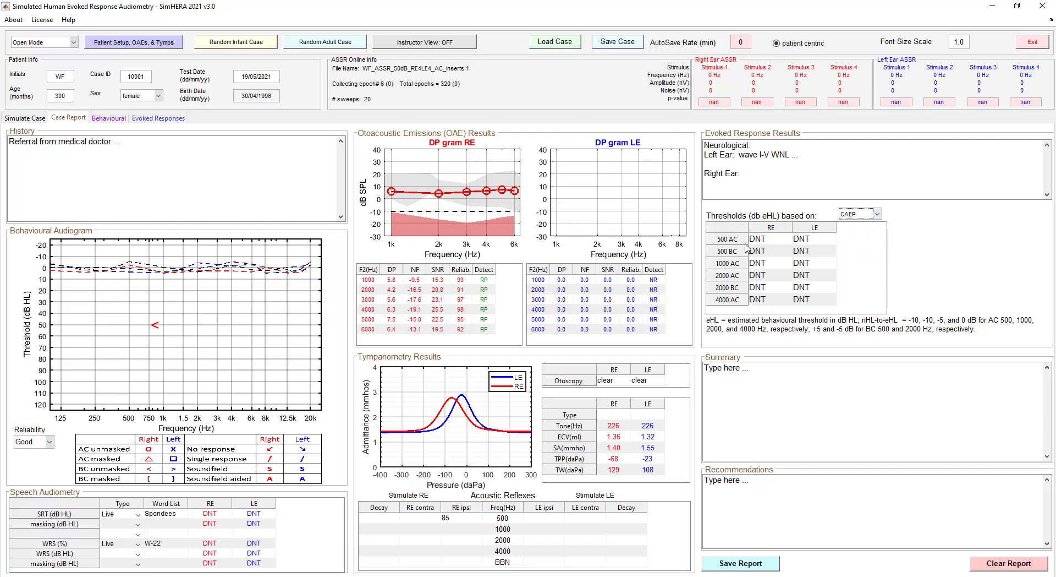
double_click(782, 241)
type("<=20")
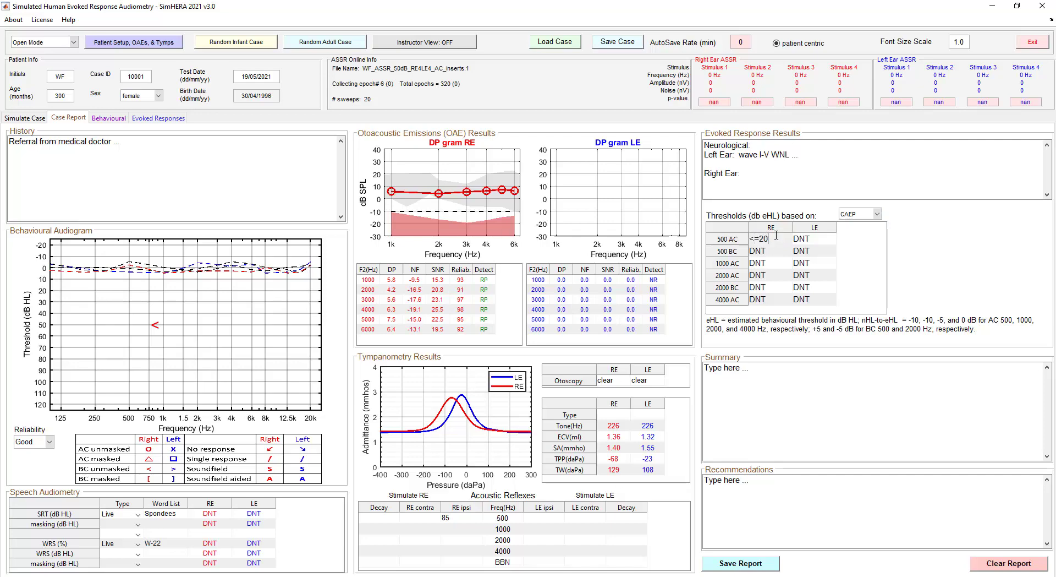
key("Return")
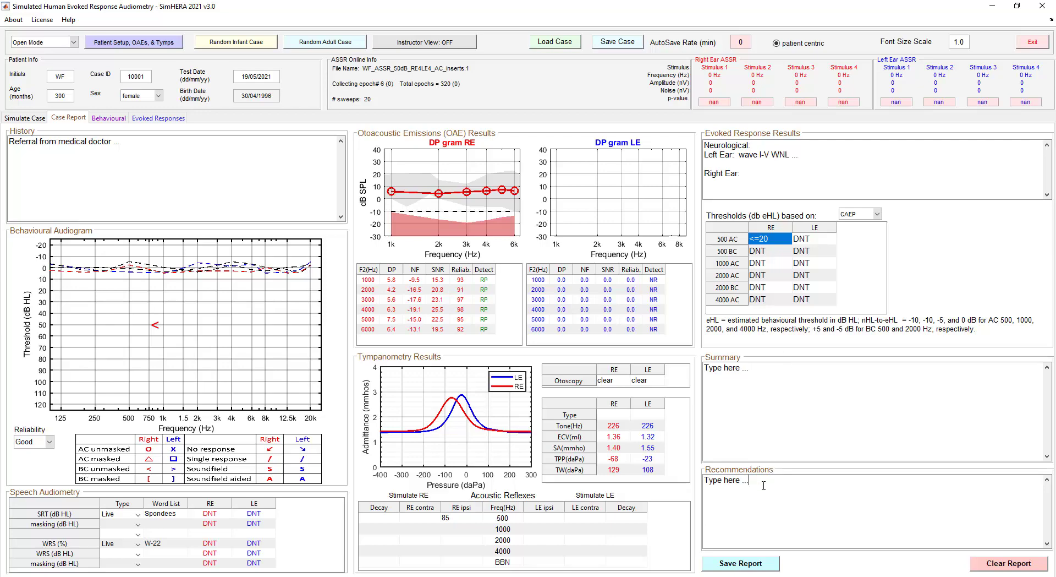
left_click(860, 501)
left_click(24, 118)
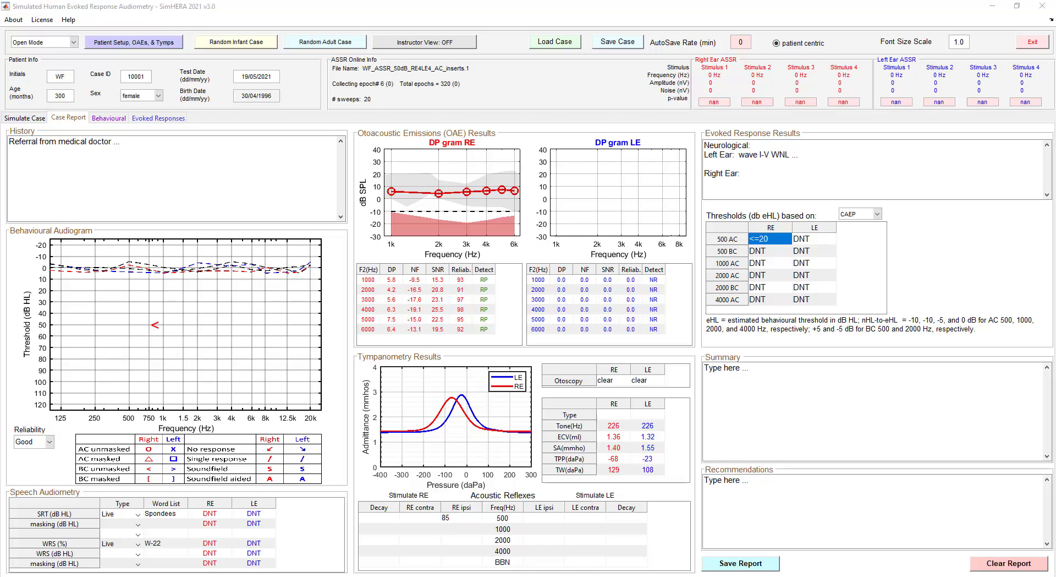